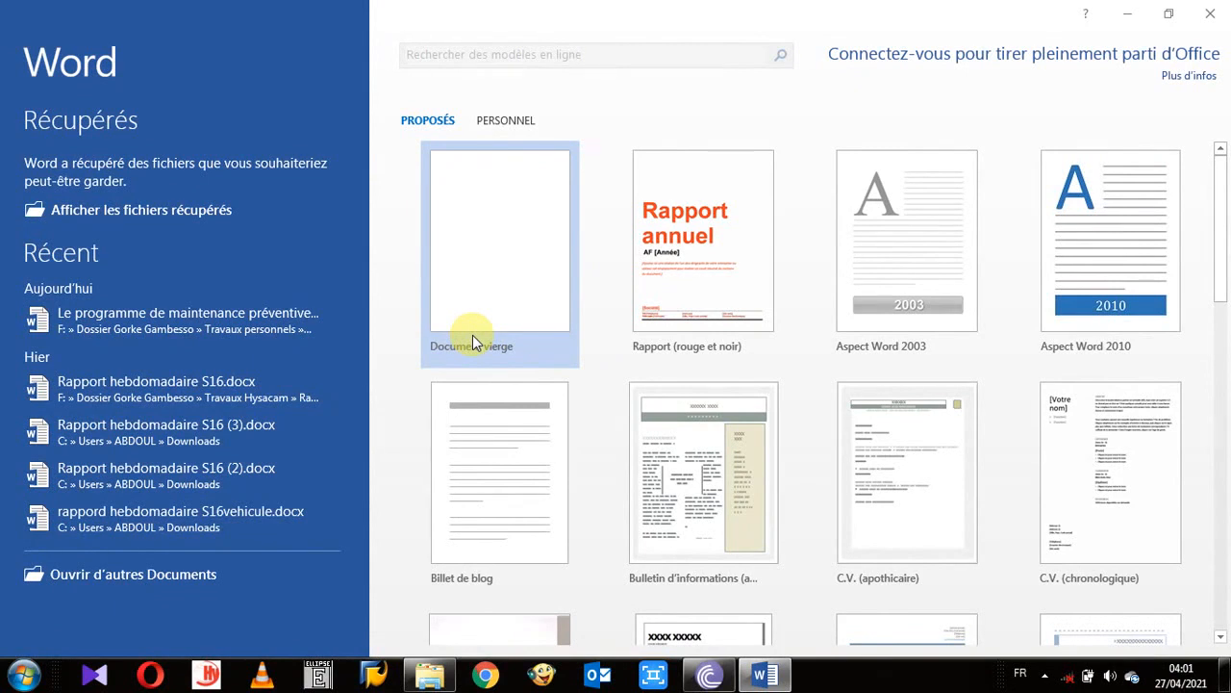
- Open "Le programme de maintenance préventive.docx" from Chapitre 4 of "Nouveau dossier de formation" and close document recovery, discarding the recovered files
{"action": "left_click", "coordinate": [168, 577]}
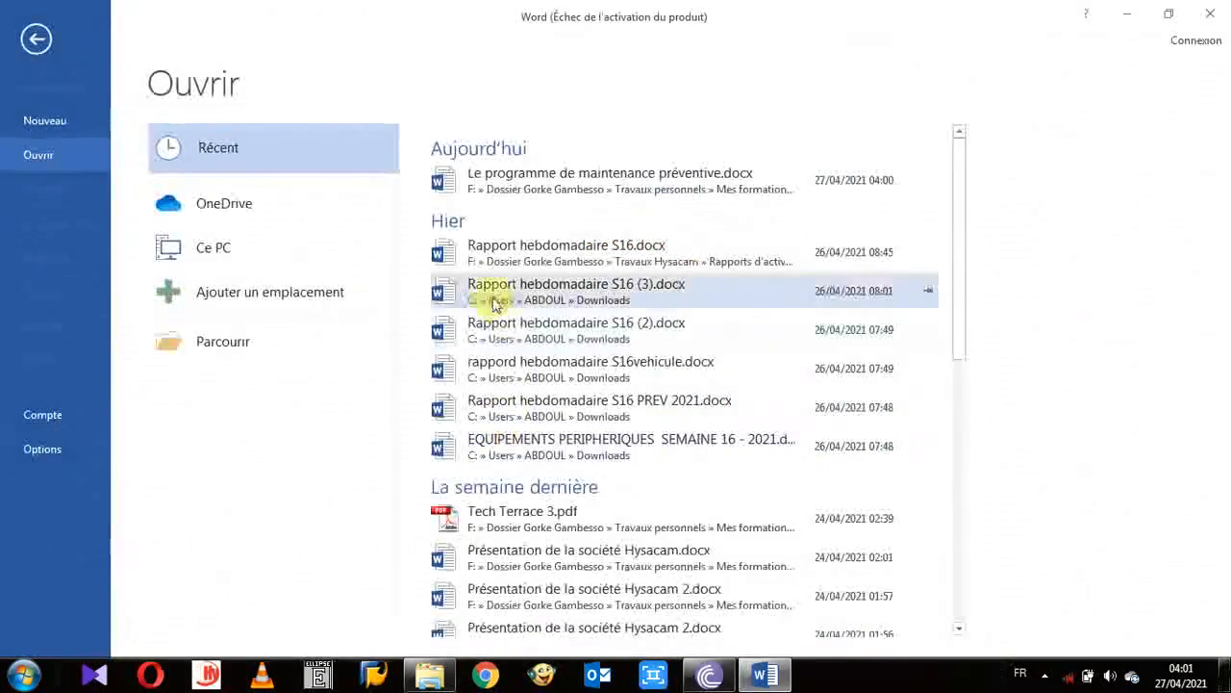
{"action": "left_click", "coordinate": [282, 338]}
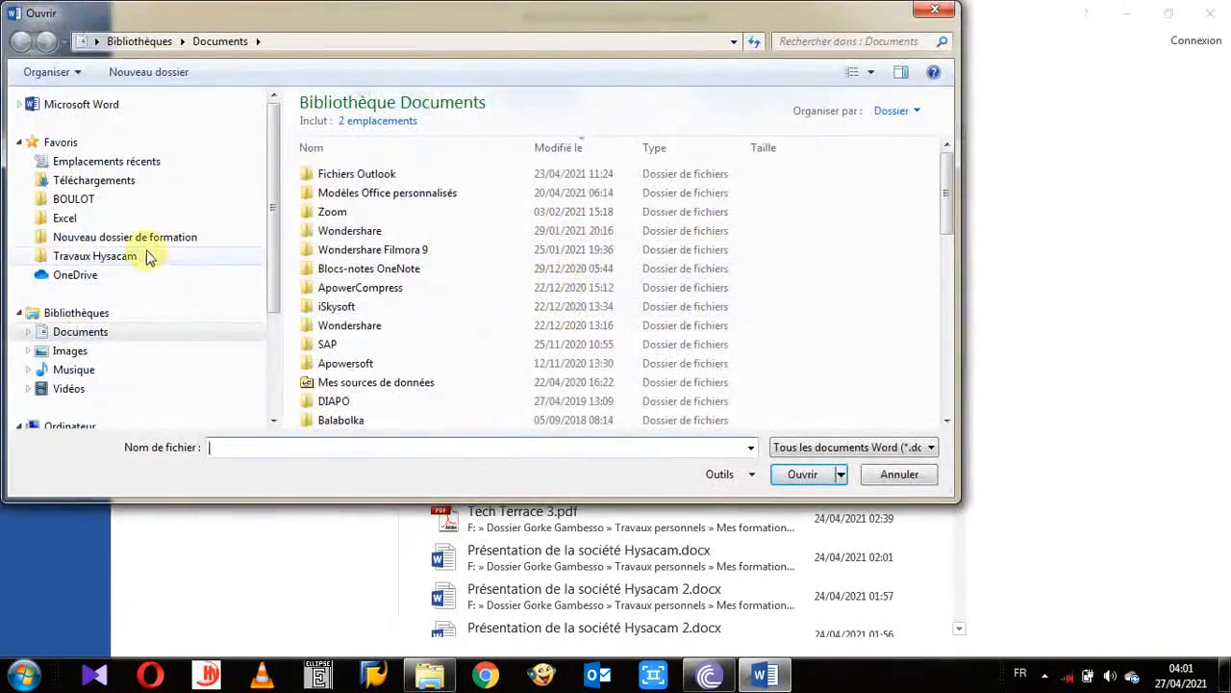
{"action": "left_click", "coordinate": [154, 239]}
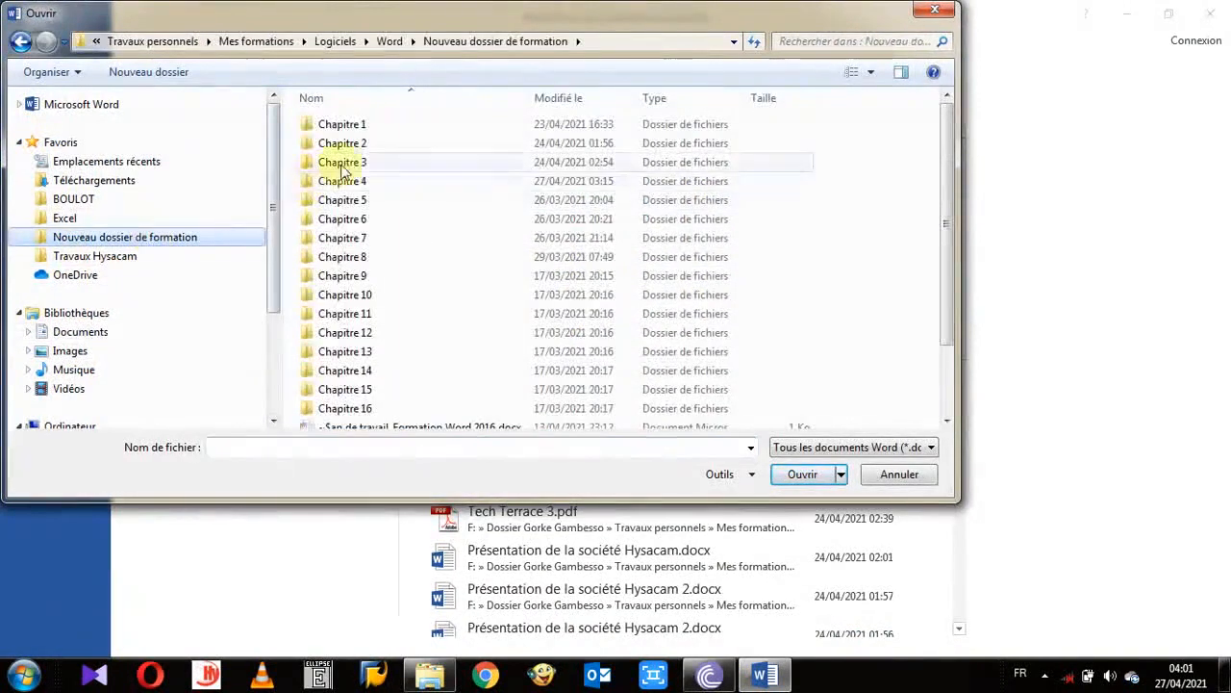
{"action": "double_click", "coordinate": [356, 182]}
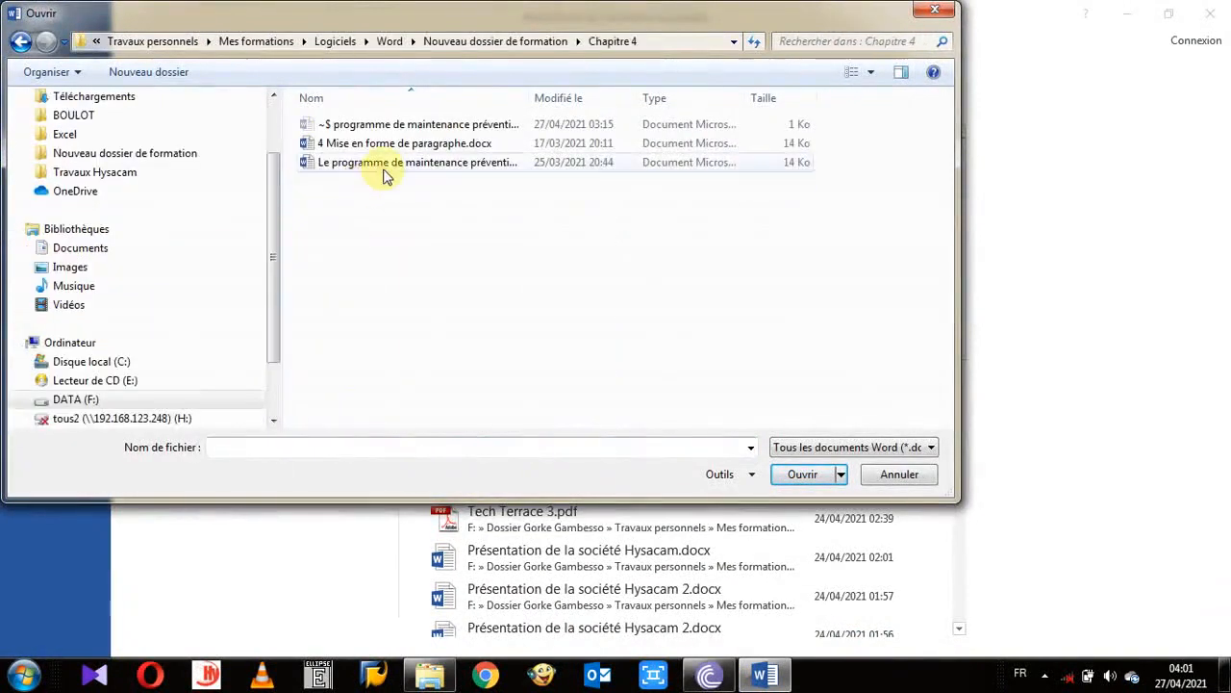
{"action": "left_click", "coordinate": [385, 165]}
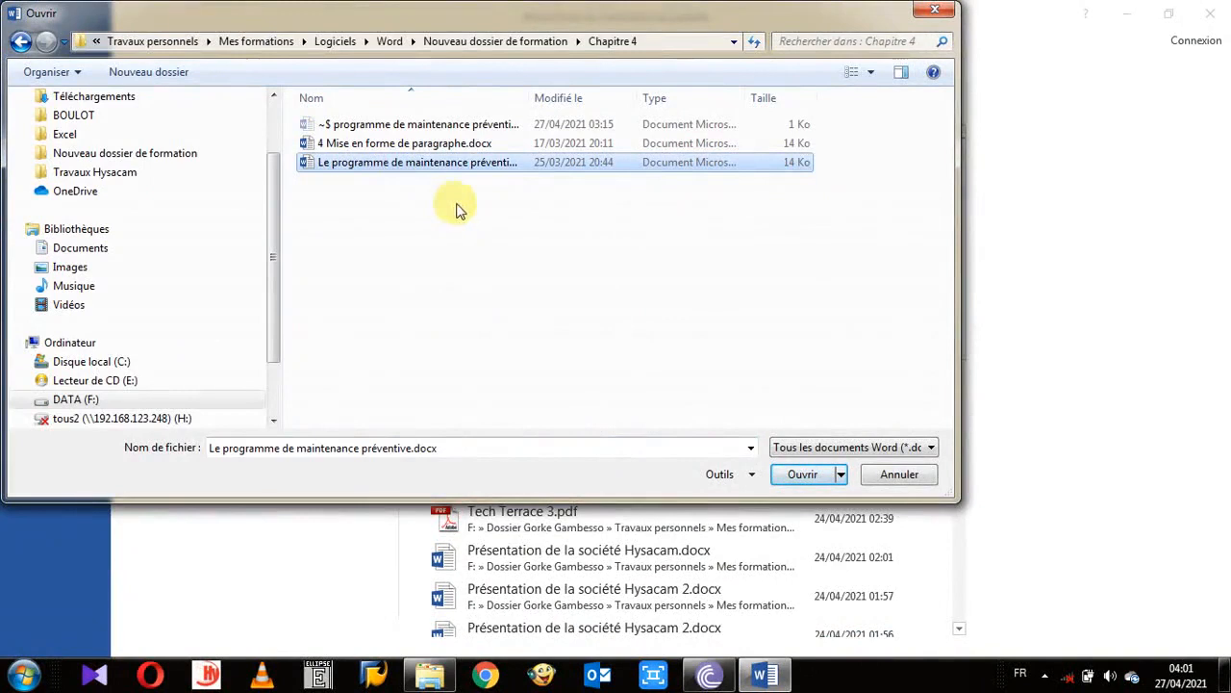
{"action": "left_click", "coordinate": [798, 476]}
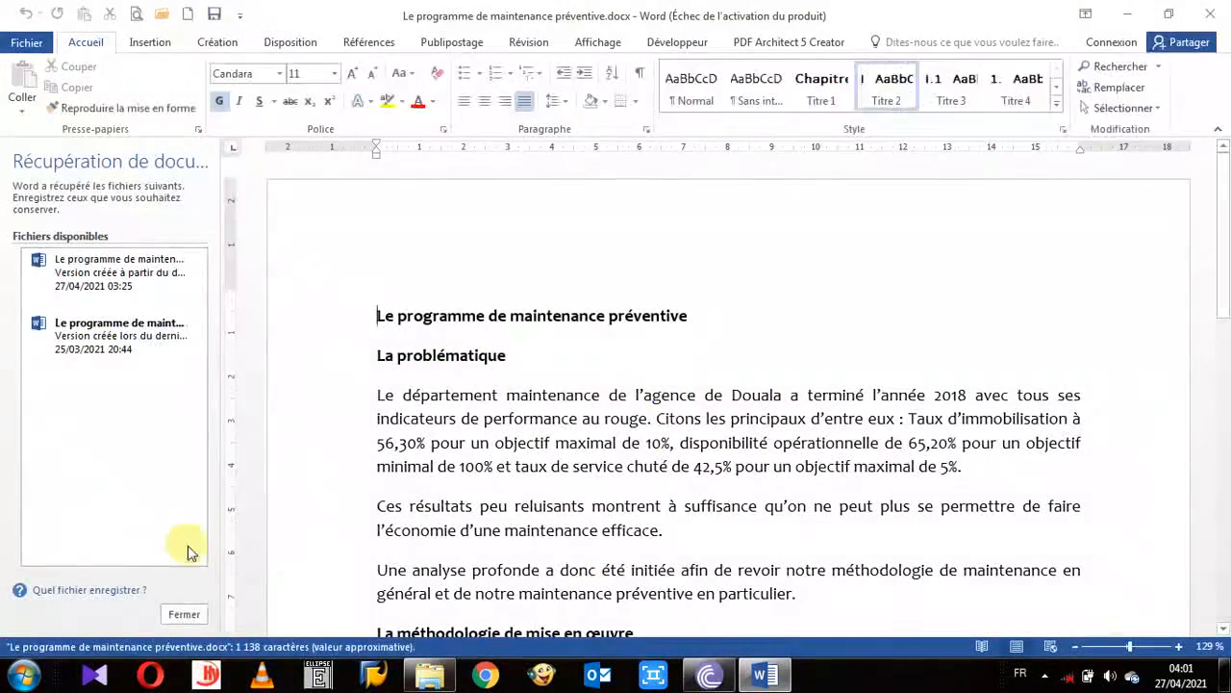
{"action": "left_click", "coordinate": [186, 615]}
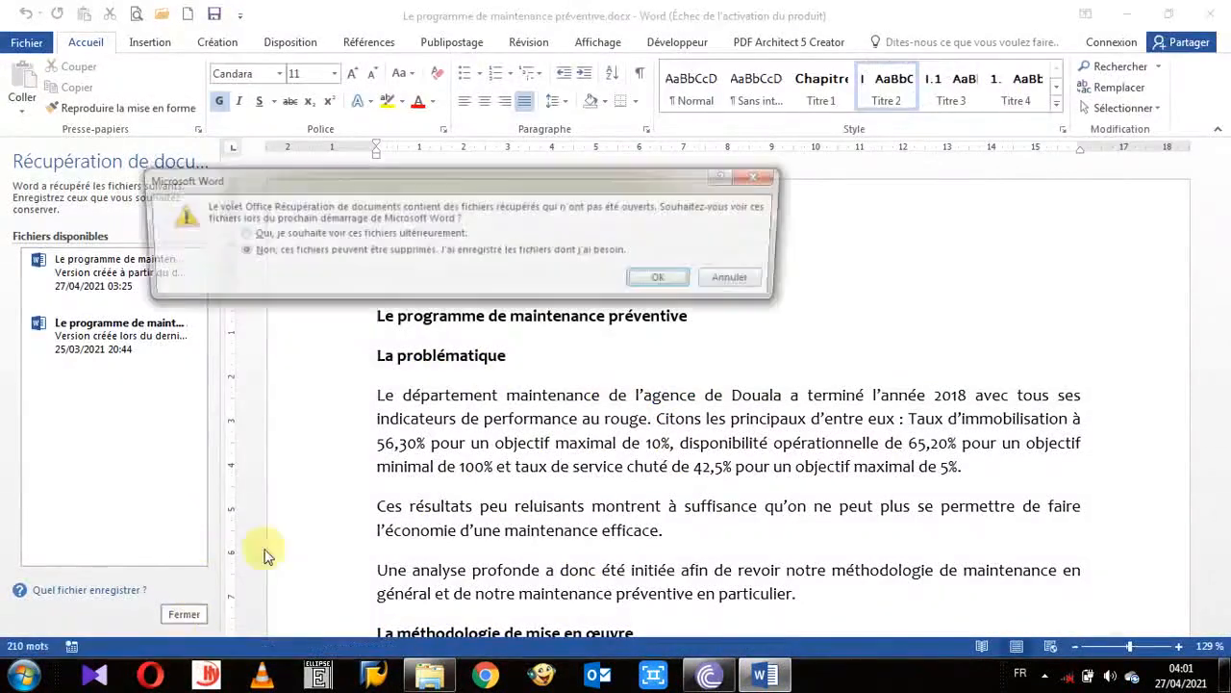
{"action": "left_click", "coordinate": [666, 280]}
- Look through the document's headings and body paragraphs at a larger zoom
{"action": "scroll", "coordinate": [673, 304], "scroll_direction": "up", "scroll_amount": 3, "text": "ctrl"}
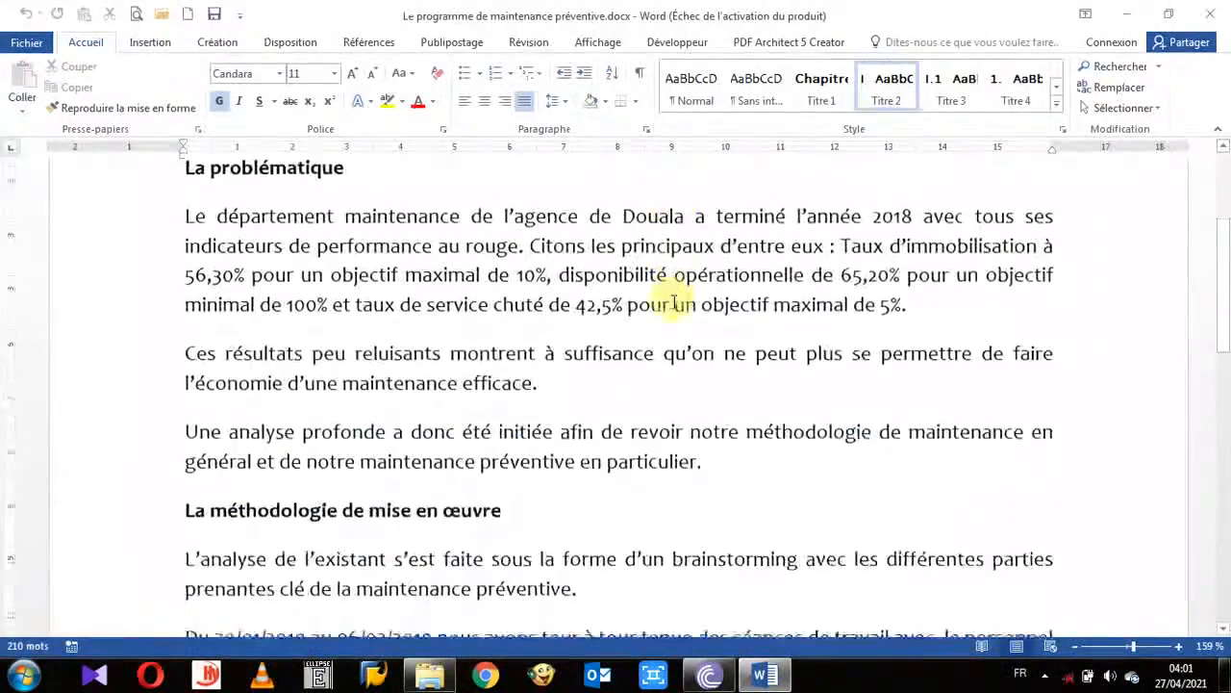
{"action": "scroll", "coordinate": [673, 304], "scroll_direction": "down", "scroll_amount": 1}
{"action": "scroll", "coordinate": [673, 304], "scroll_direction": "down", "scroll_amount": 2}
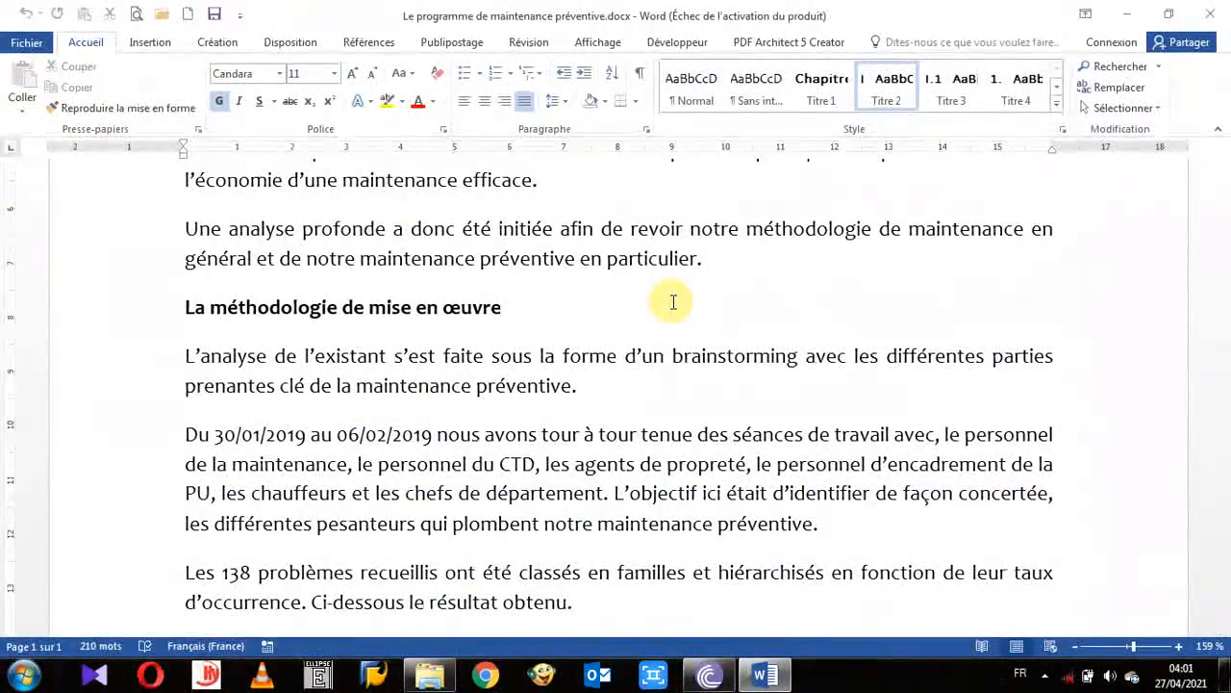
{"action": "scroll", "coordinate": [671, 300], "scroll_direction": "up", "scroll_amount": 3}
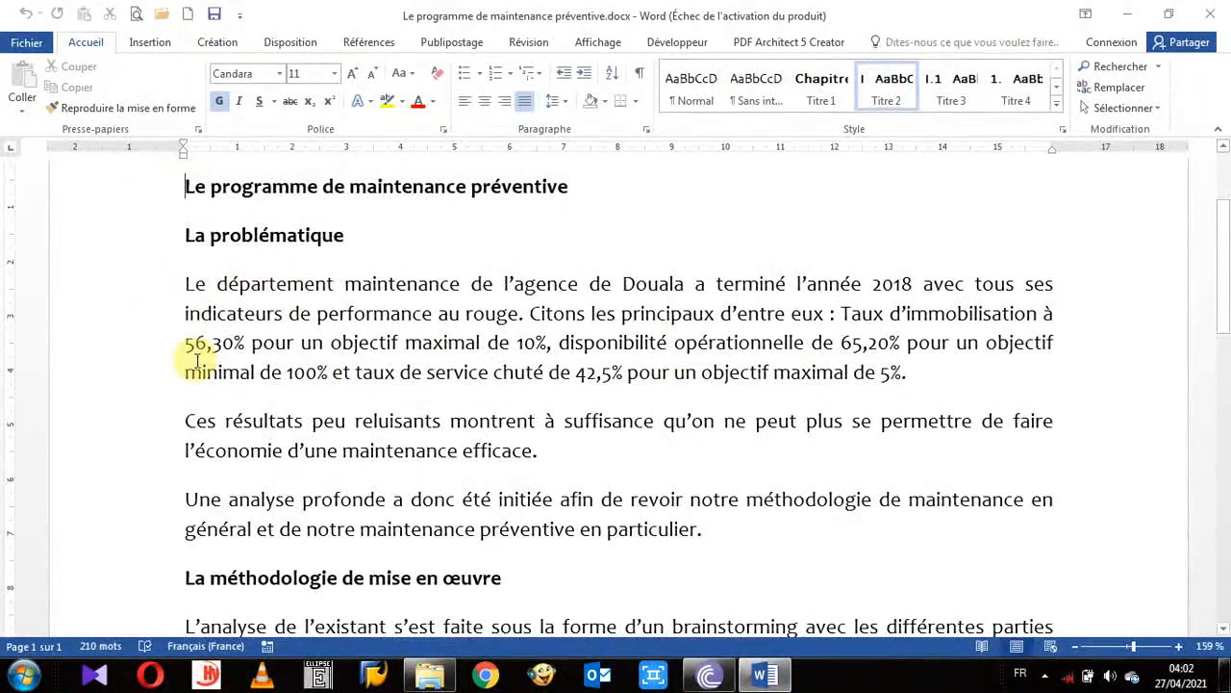
{"action": "scroll", "coordinate": [253, 343], "scroll_direction": "up", "scroll_amount": 2}
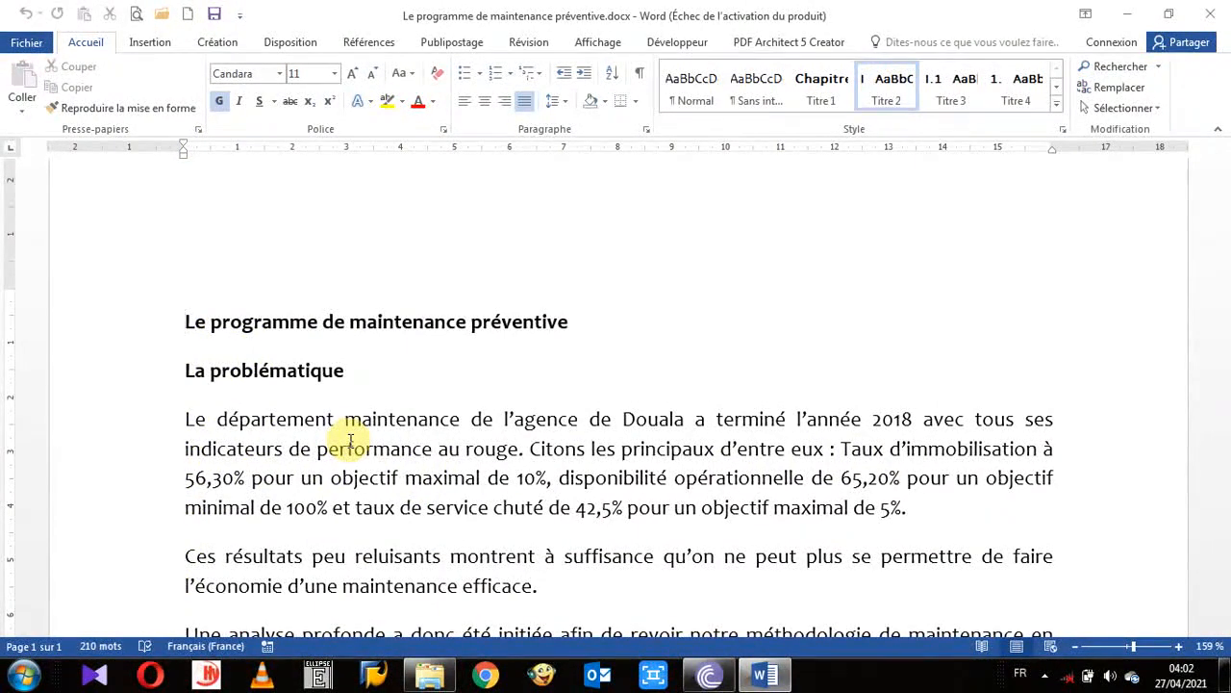
{"action": "scroll", "coordinate": [400, 417], "scroll_direction": "down", "scroll_amount": 2}
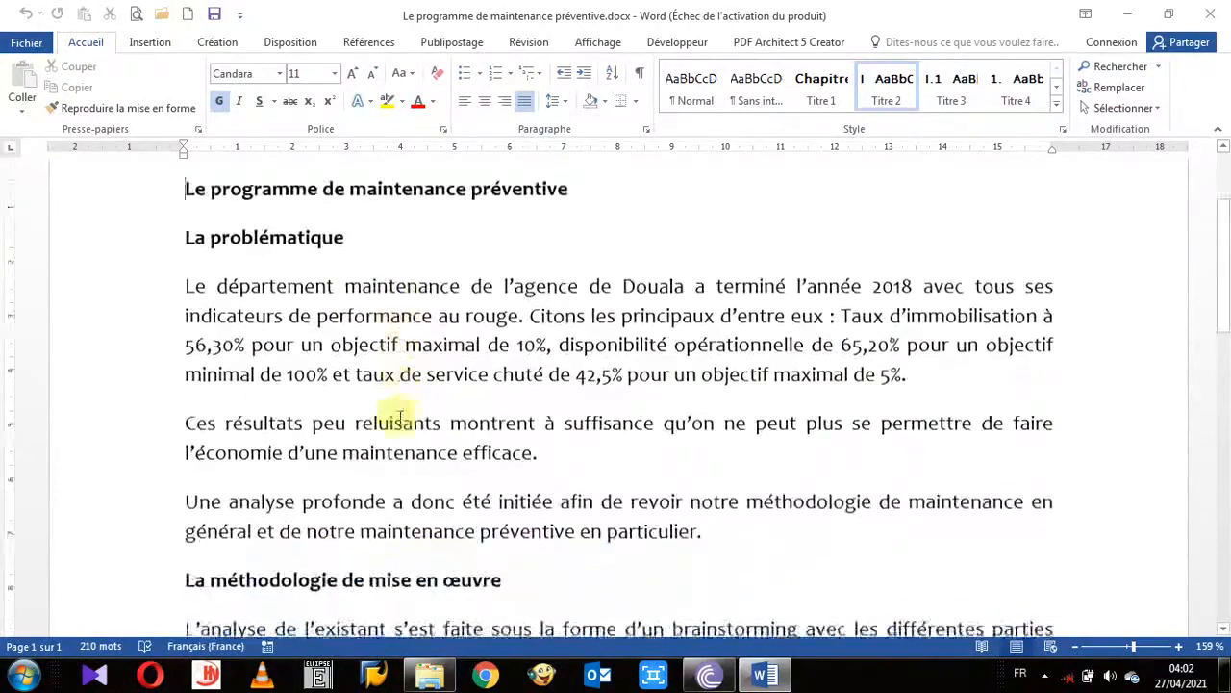
{"action": "scroll", "coordinate": [400, 417], "scroll_direction": "up", "scroll_amount": 3}
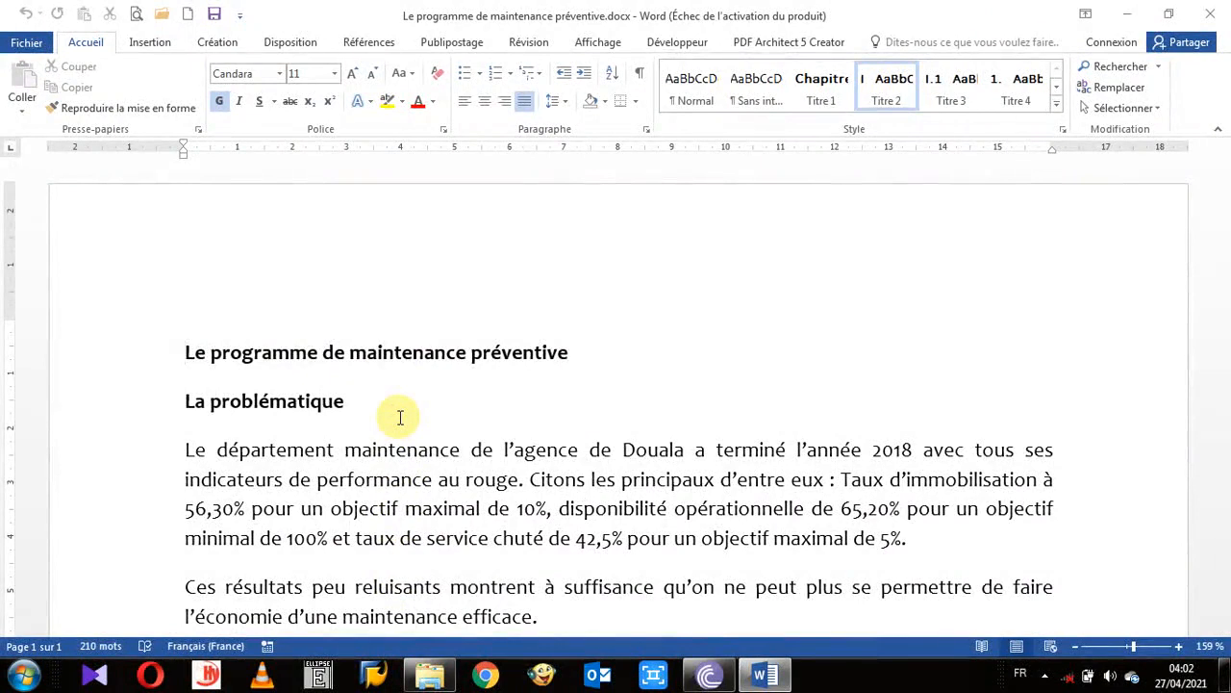
{"action": "scroll", "coordinate": [400, 417], "scroll_direction": "down", "scroll_amount": 2}
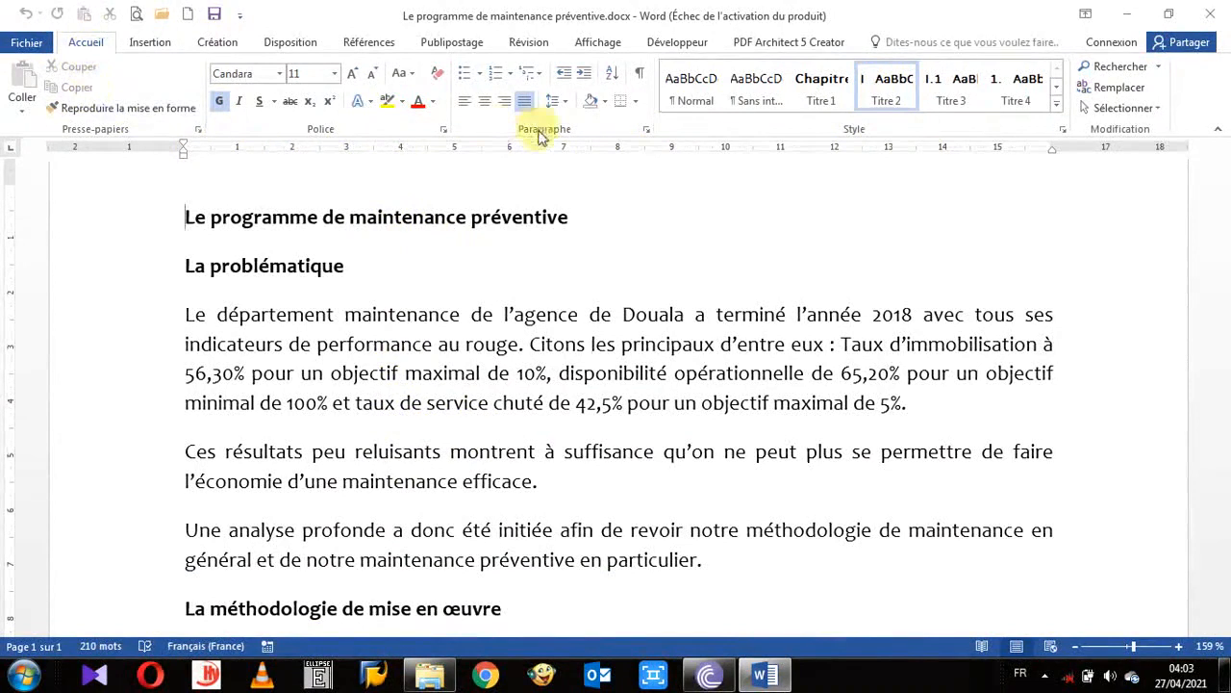
- Examine the document title's alignment, indent and spacing settings in the Paragraph dialog without changing them
{"action": "left_click", "coordinate": [645, 133]}
{"action": "left_click_drag", "start_coordinate": [674, 50], "coordinate": [599, 115]}
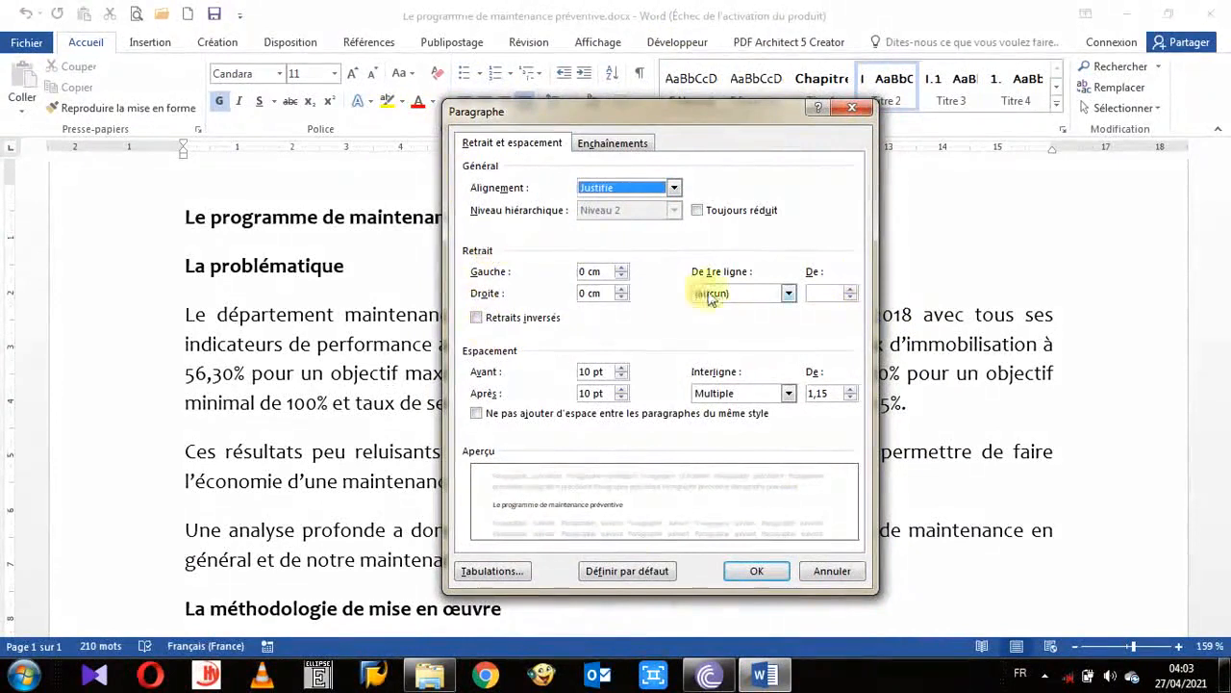
{"action": "left_click", "coordinate": [852, 109]}
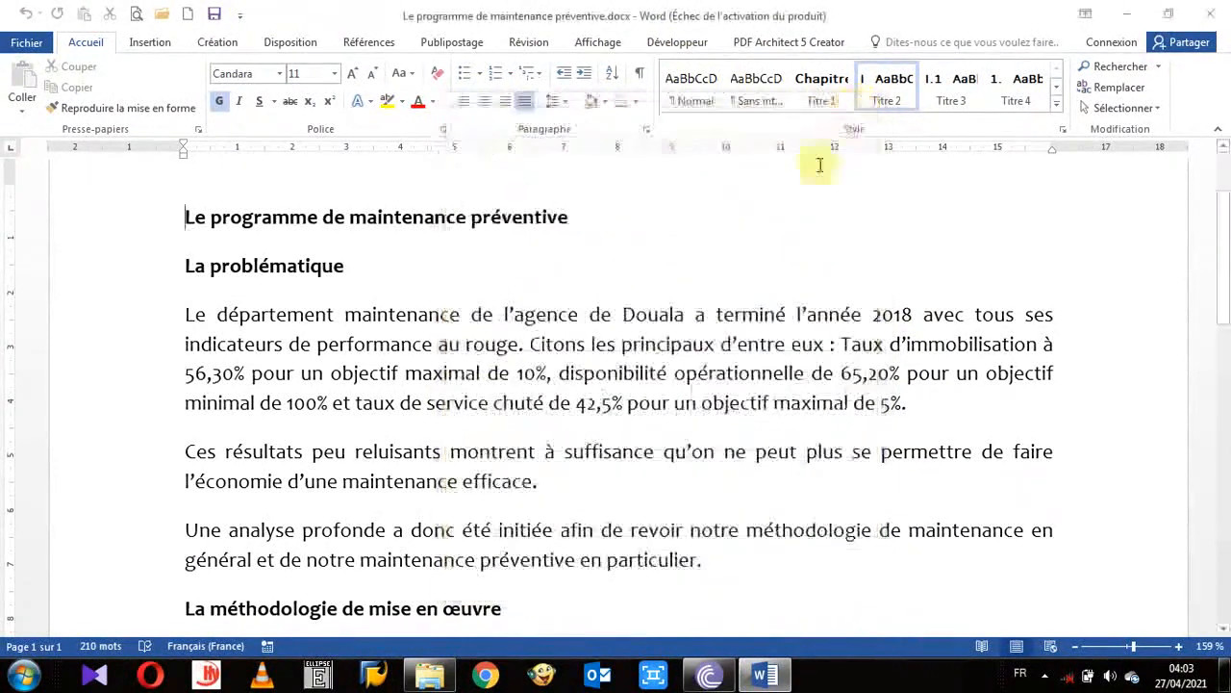
{"action": "left_click", "coordinate": [291, 42]}
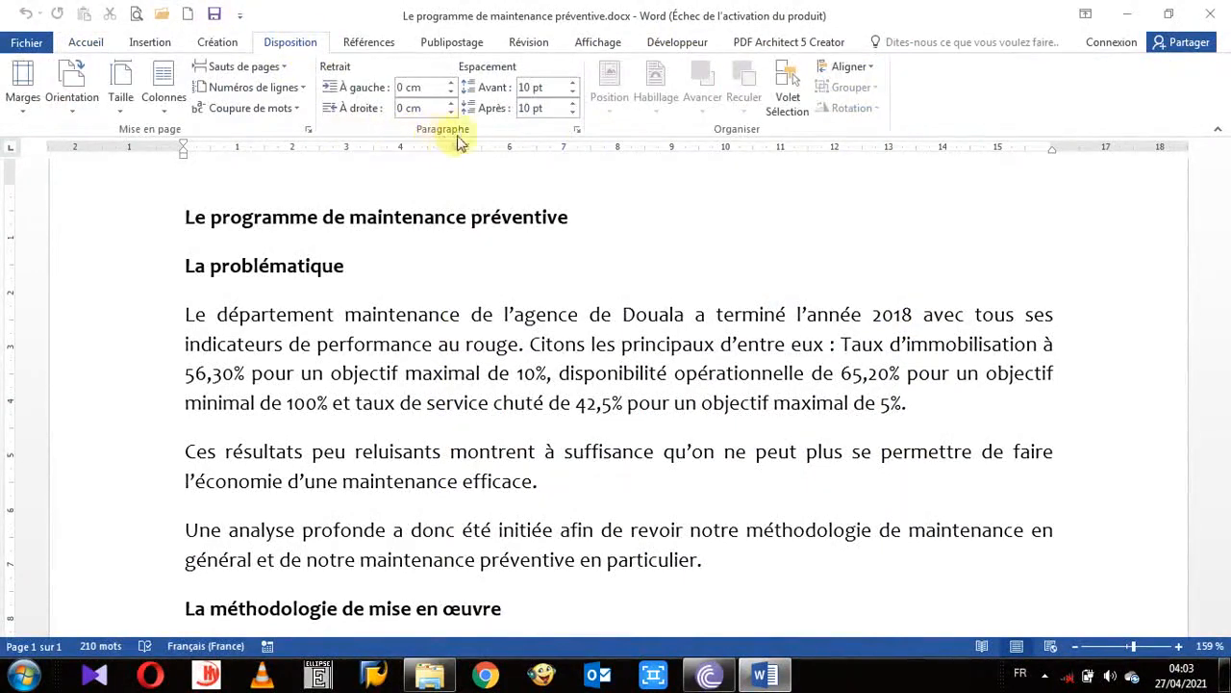
{"action": "left_click", "coordinate": [577, 134]}
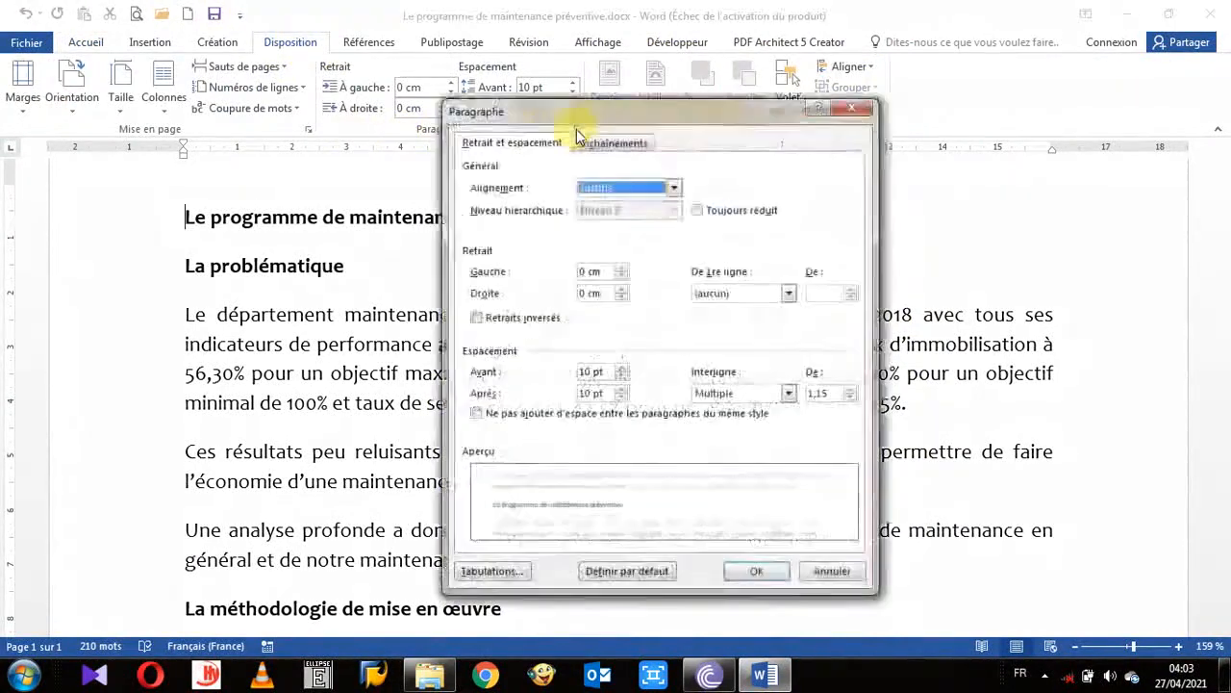
{"action": "left_click_drag", "start_coordinate": [630, 101], "coordinate": [692, 59]}
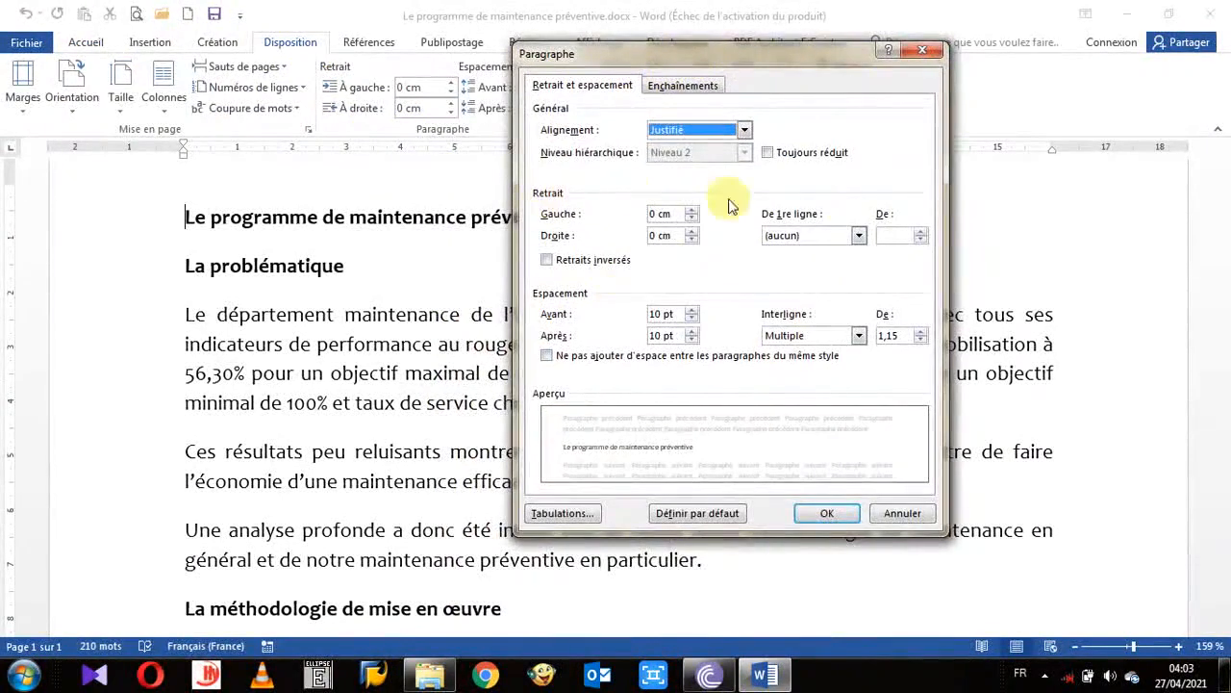
{"action": "left_click", "coordinate": [922, 53]}
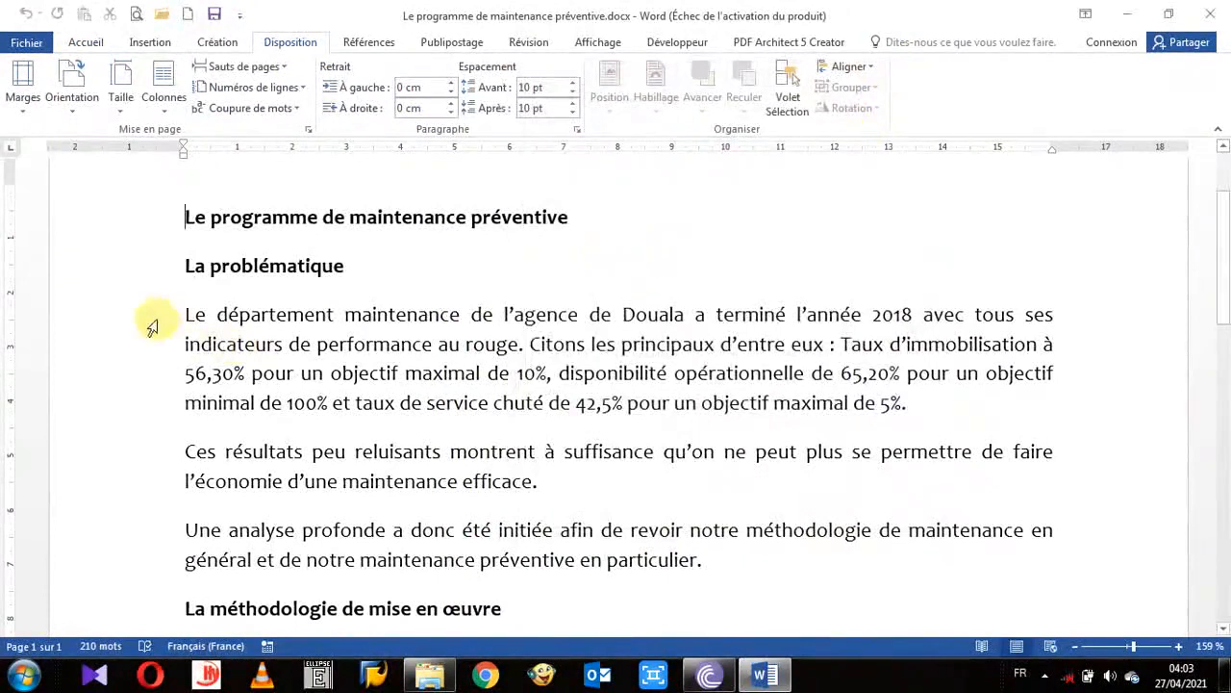
- Select the first body paragraph under "La problématique", view its Paragraph settings, and clear the selection
{"action": "left_click_drag", "start_coordinate": [154, 321], "coordinate": [190, 412]}
{"action": "right_click", "coordinate": [523, 381]}
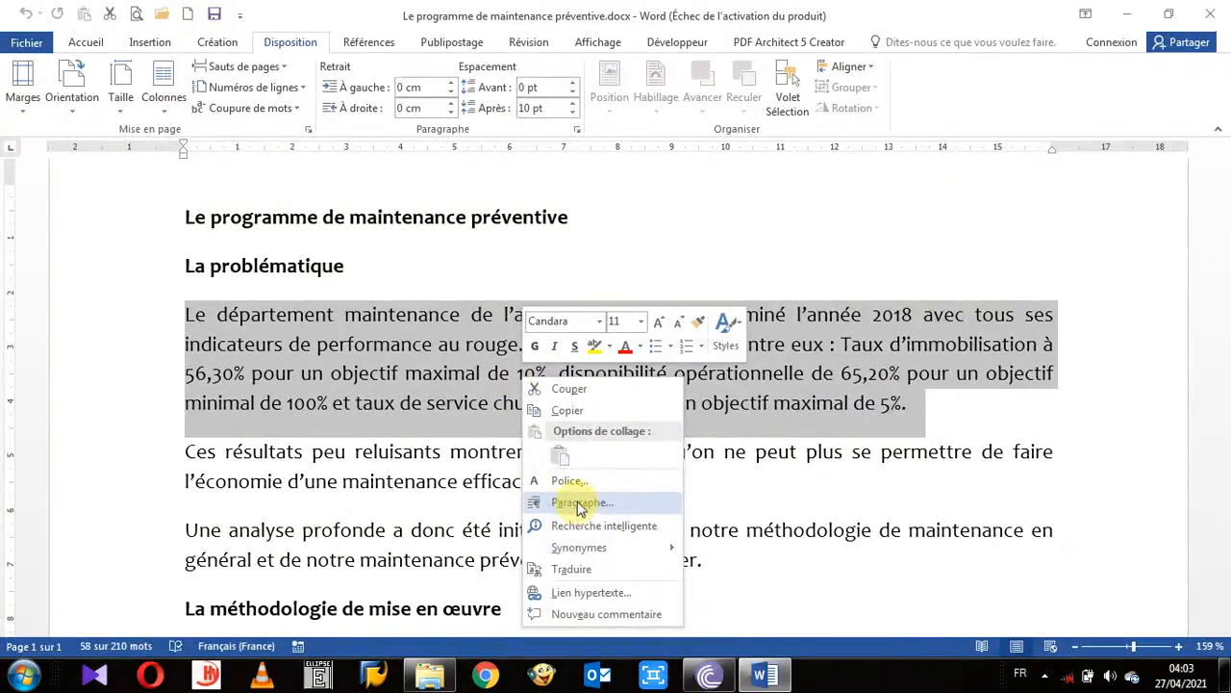
{"action": "left_click", "coordinate": [580, 504]}
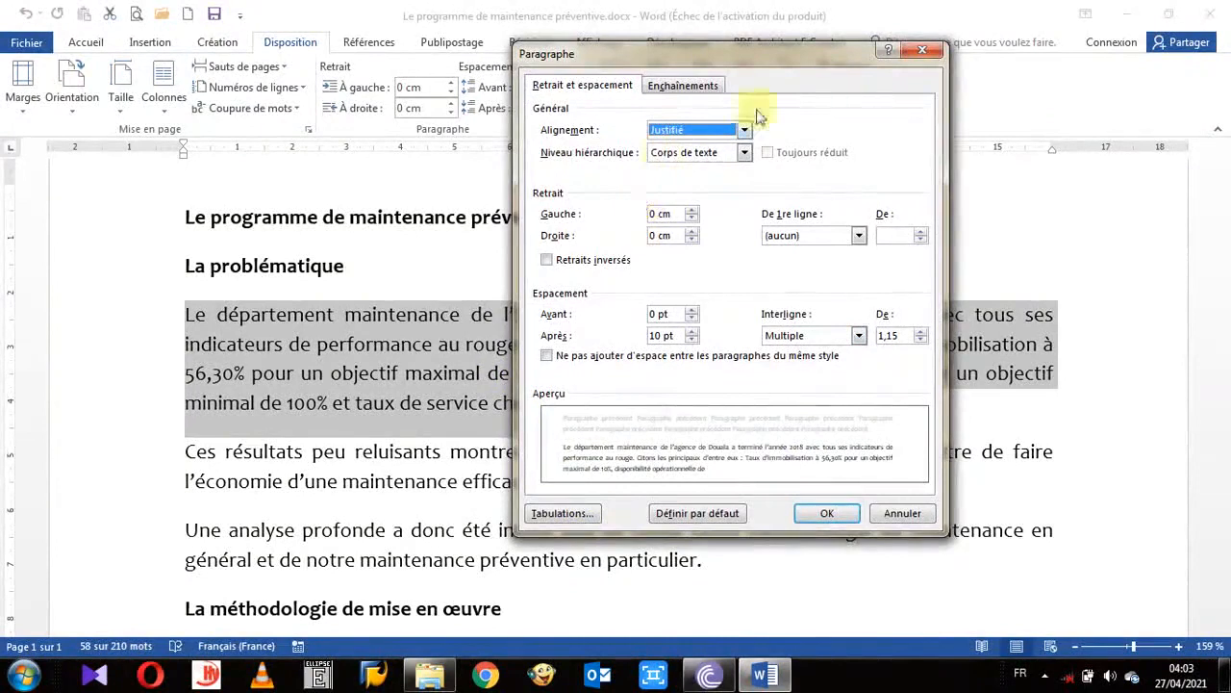
{"action": "left_click", "coordinate": [921, 49]}
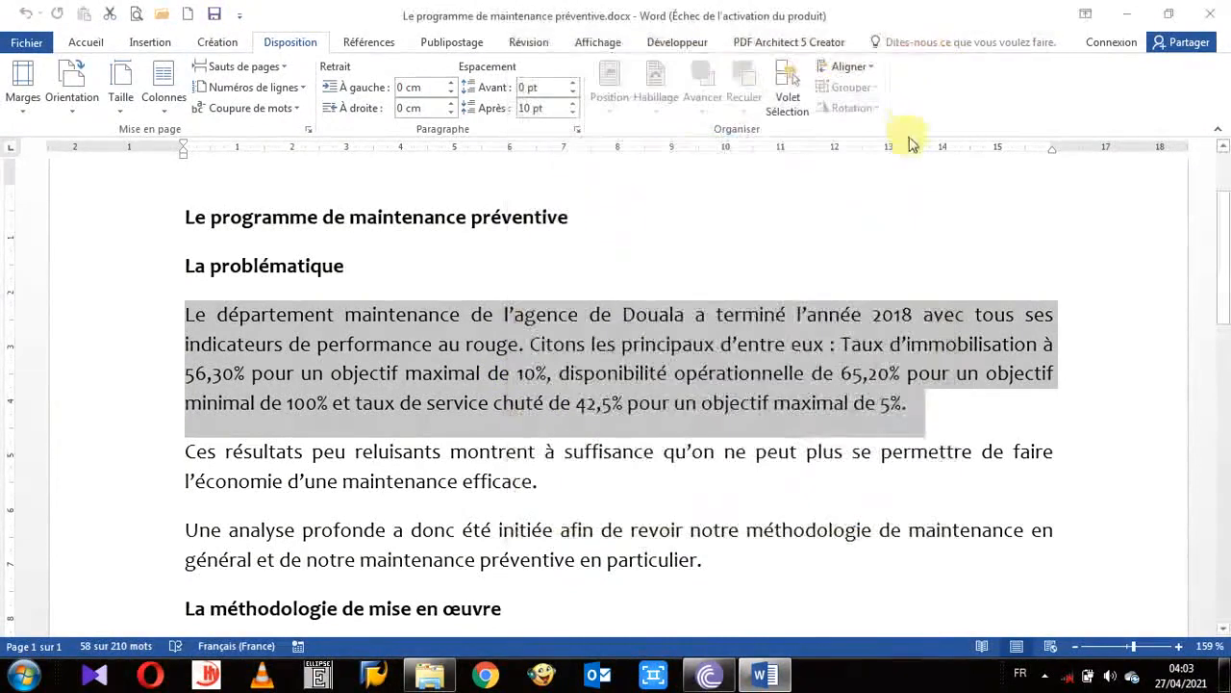
{"action": "left_click", "coordinate": [563, 353]}
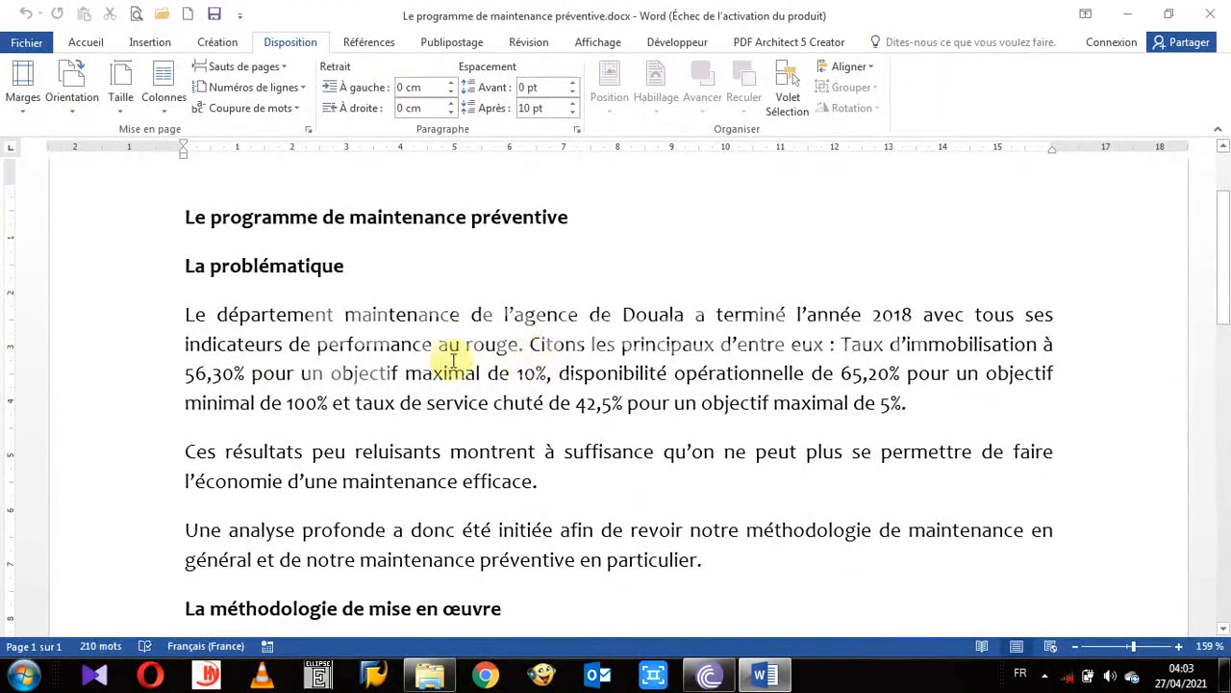
- Examine the first-line indent options for the first paragraph under "La problématique" and cancel the Paragraph dialog
{"action": "left_click_drag", "start_coordinate": [157, 314], "coordinate": [160, 404]}
{"action": "left_click", "coordinate": [524, 370]}
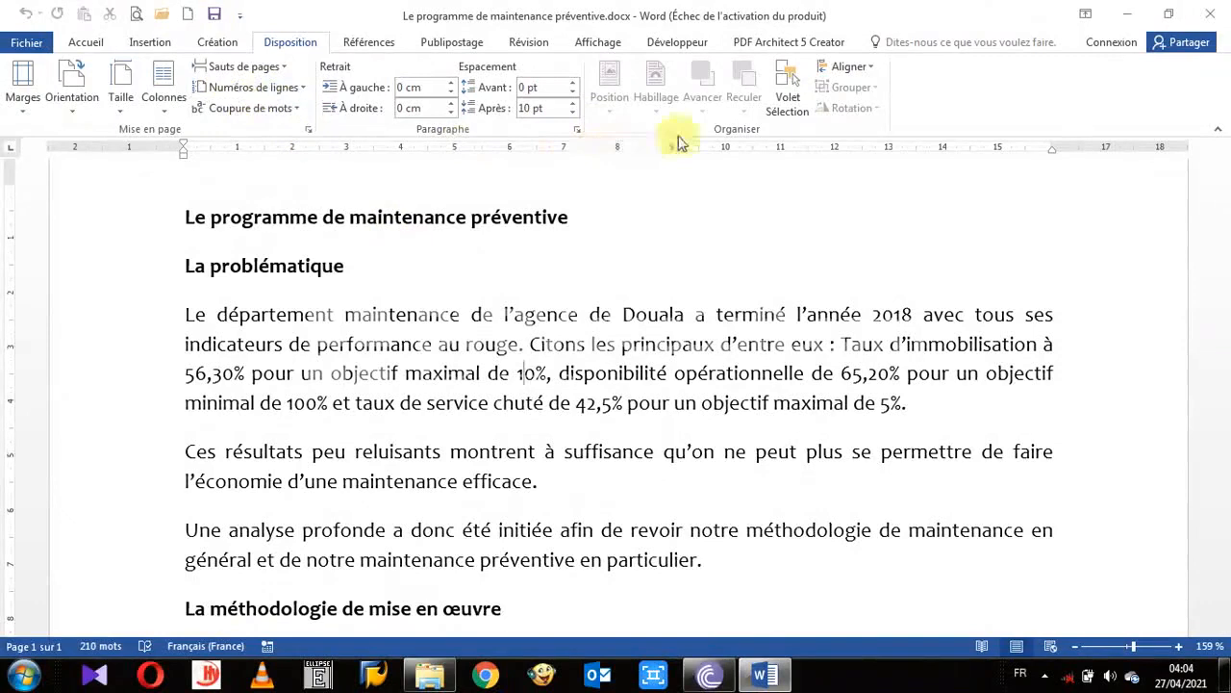
{"action": "left_click", "coordinate": [578, 134]}
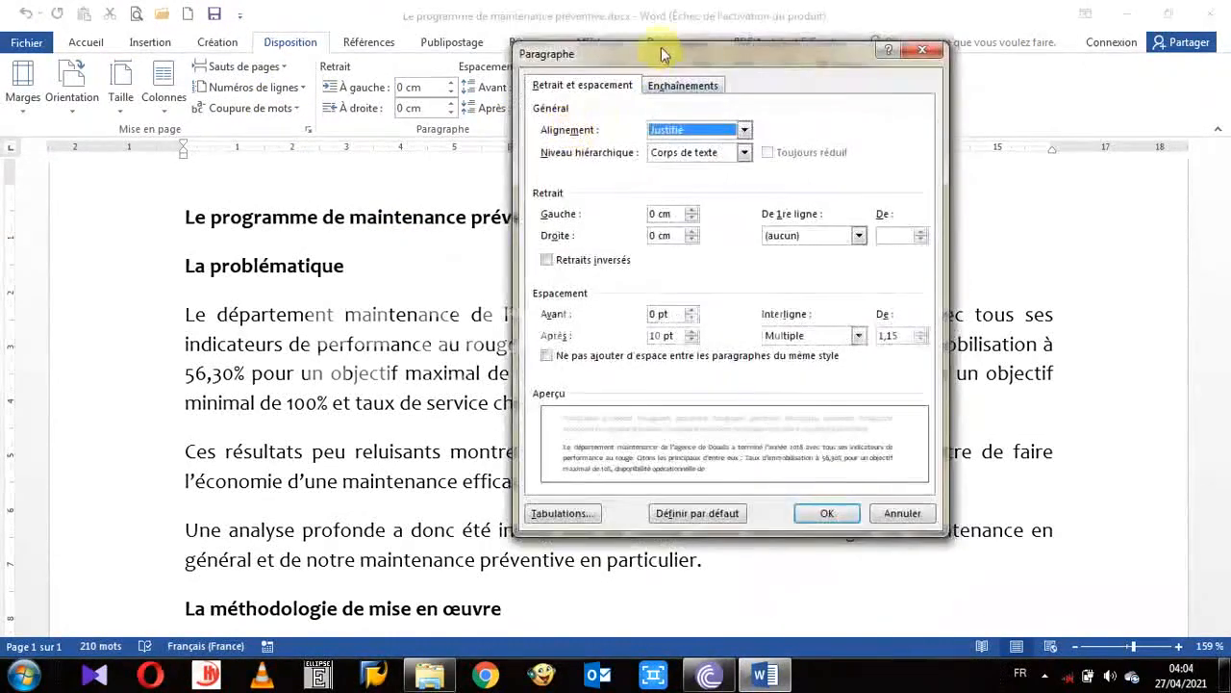
{"action": "left_click_drag", "start_coordinate": [661, 47], "coordinate": [654, 30]}
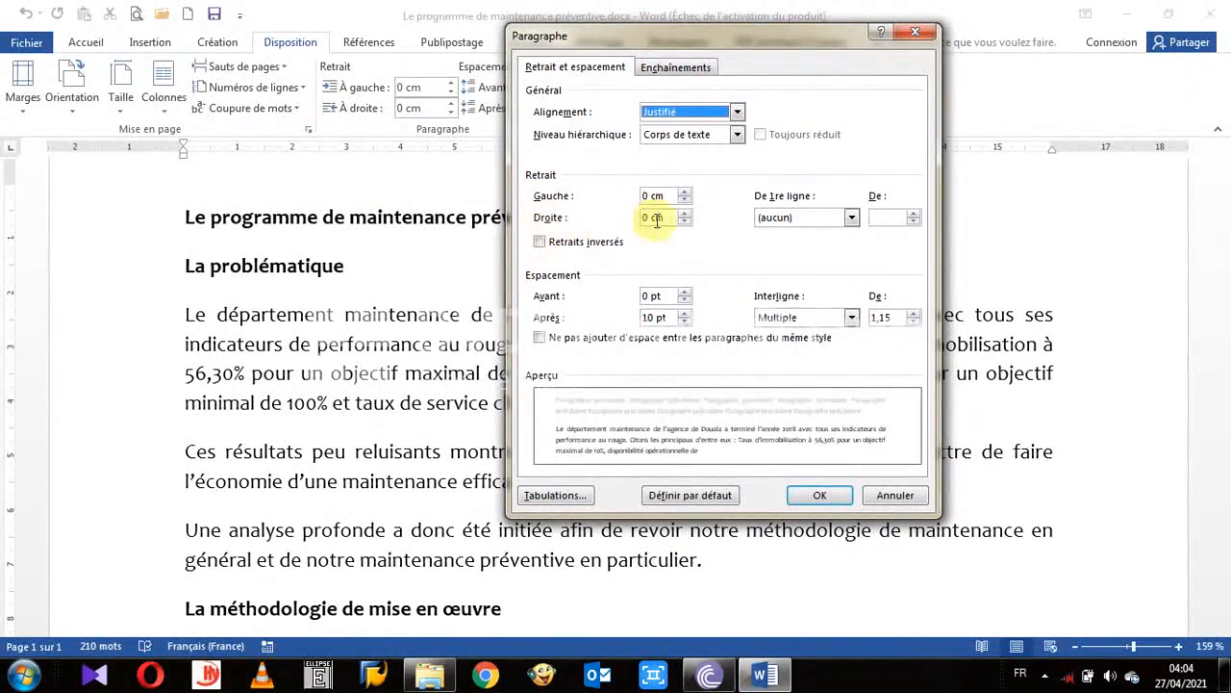
{"action": "left_click", "coordinate": [853, 219]}
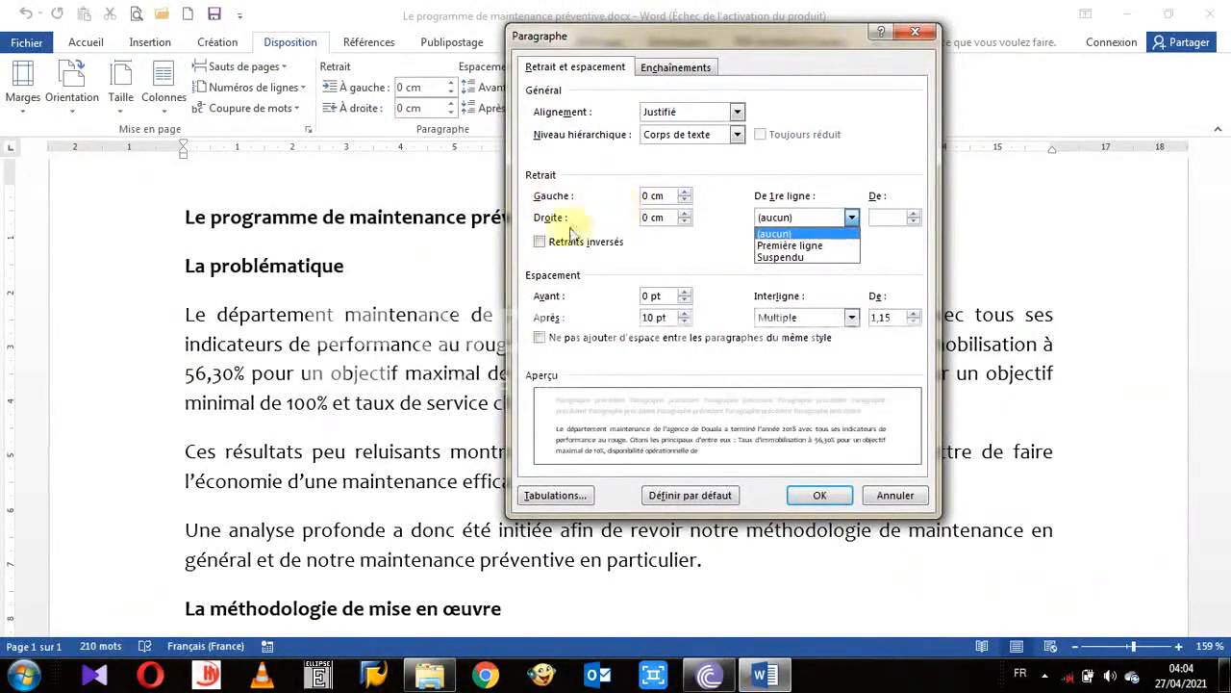
{"action": "left_click", "coordinate": [886, 500]}
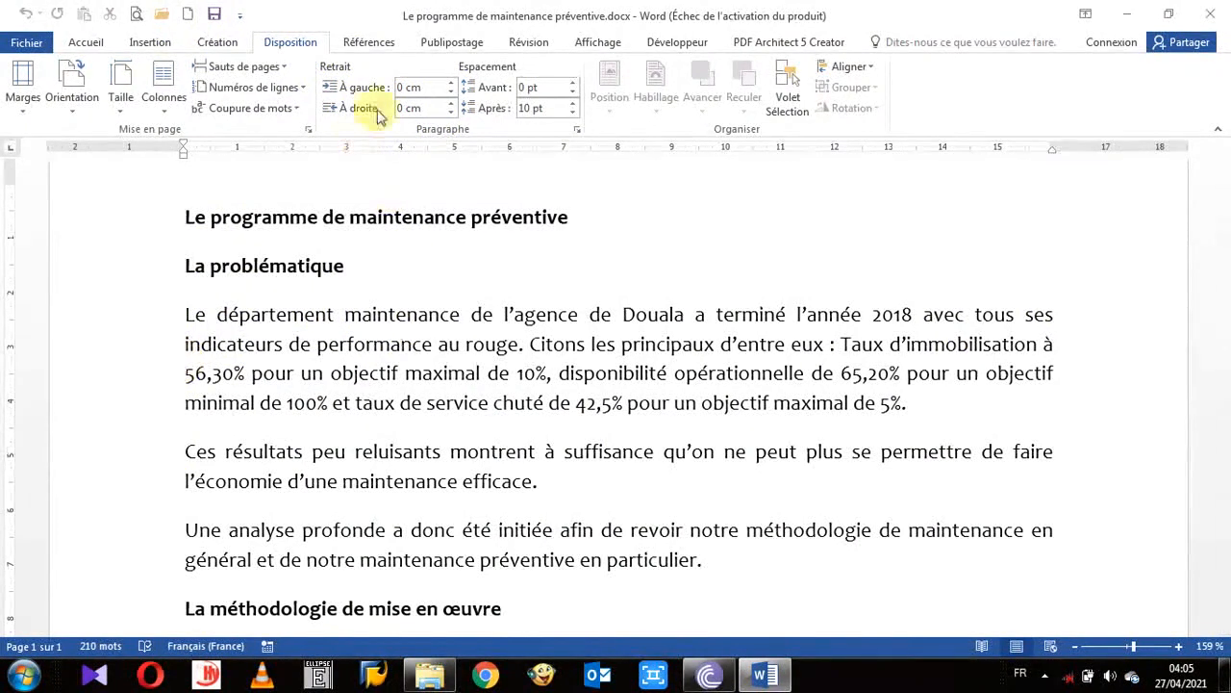
- Increase the left indent of the first paragraph under "La problématique" to 1 cm
{"action": "left_click", "coordinate": [451, 83]}
{"action": "left_click", "coordinate": [451, 83]}
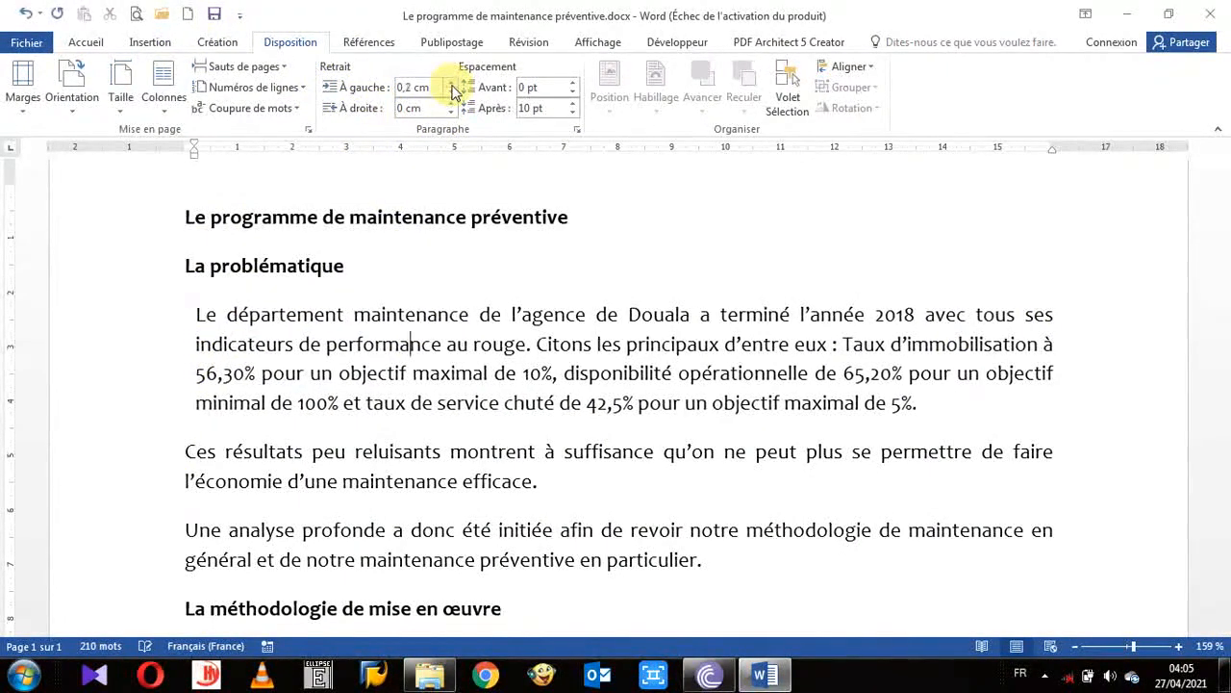
{"action": "left_click", "coordinate": [451, 83]}
{"action": "left_click", "coordinate": [451, 84]}
{"action": "left_click", "coordinate": [452, 83]}
{"action": "left_click", "coordinate": [451, 84]}
{"action": "left_click", "coordinate": [451, 84]}
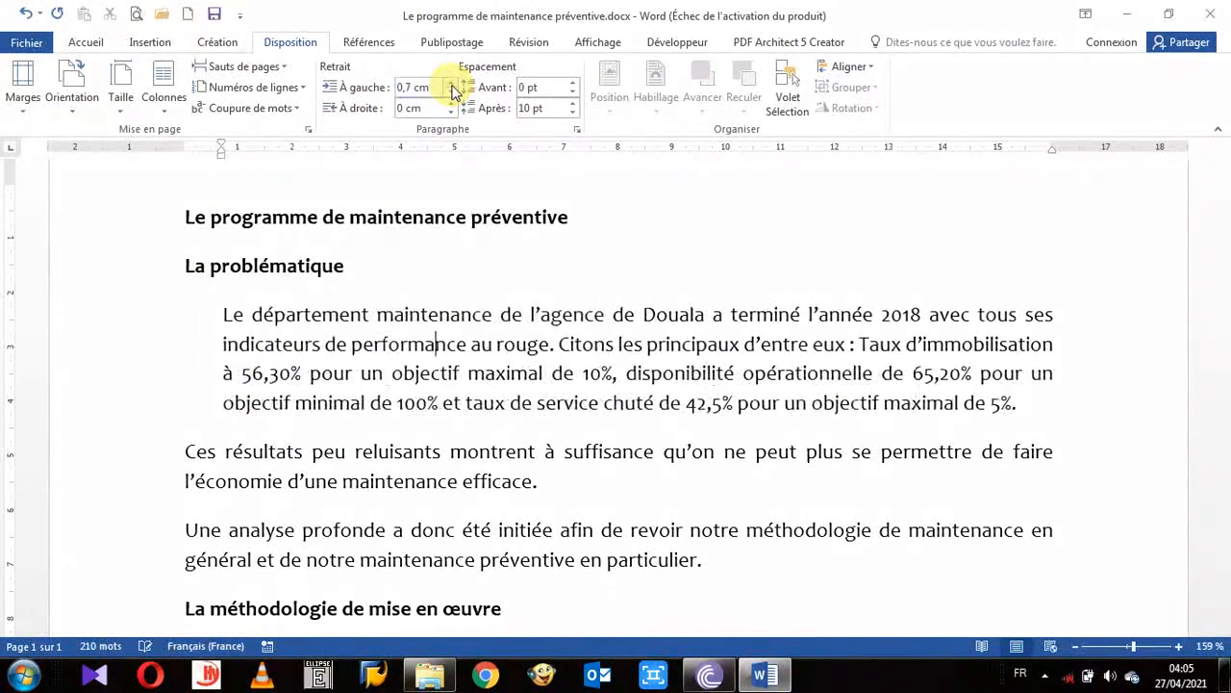
{"action": "left_click", "coordinate": [451, 84]}
{"action": "left_click", "coordinate": [451, 84]}
{"action": "left_click", "coordinate": [451, 84]}
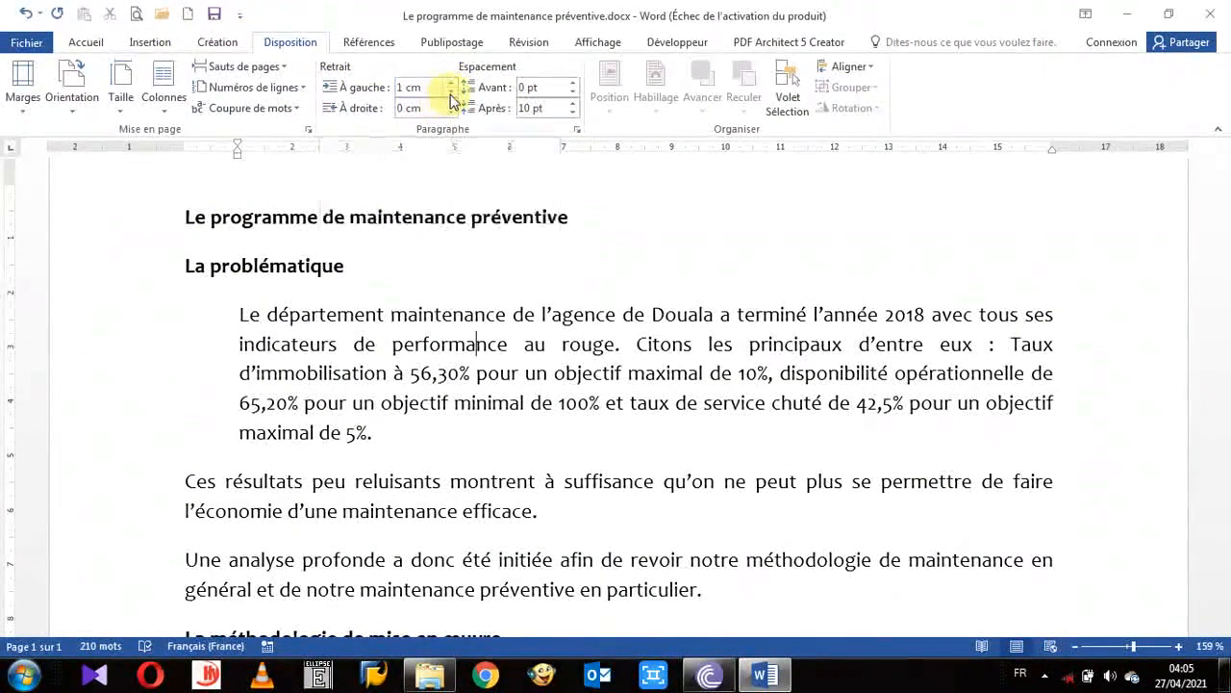
- Reduce the left indent of the first paragraph under "La problématique" to -0,5 cm, extending it into the margin
{"action": "left_click", "coordinate": [450, 92]}
{"action": "left_click", "coordinate": [450, 92]}
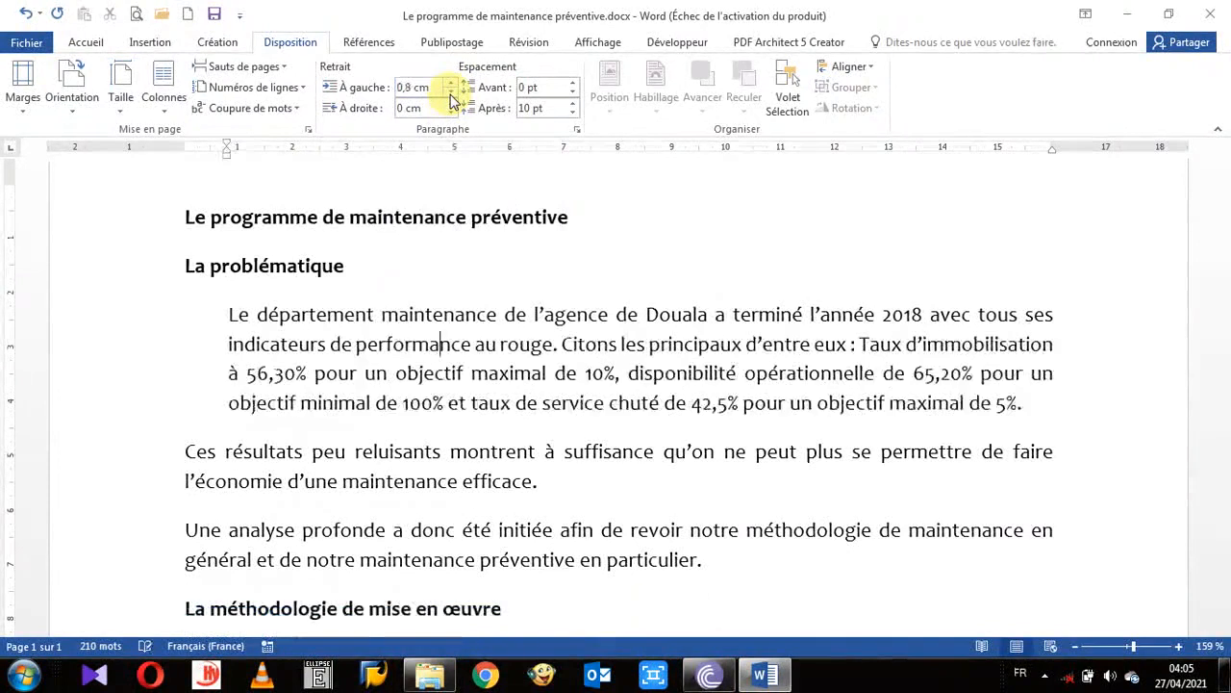
{"action": "left_click", "coordinate": [450, 93]}
{"action": "left_click", "coordinate": [450, 92]}
{"action": "left_click", "coordinate": [451, 92]}
{"action": "left_click", "coordinate": [450, 93]}
{"action": "left_click", "coordinate": [450, 93]}
{"action": "left_click", "coordinate": [451, 92]}
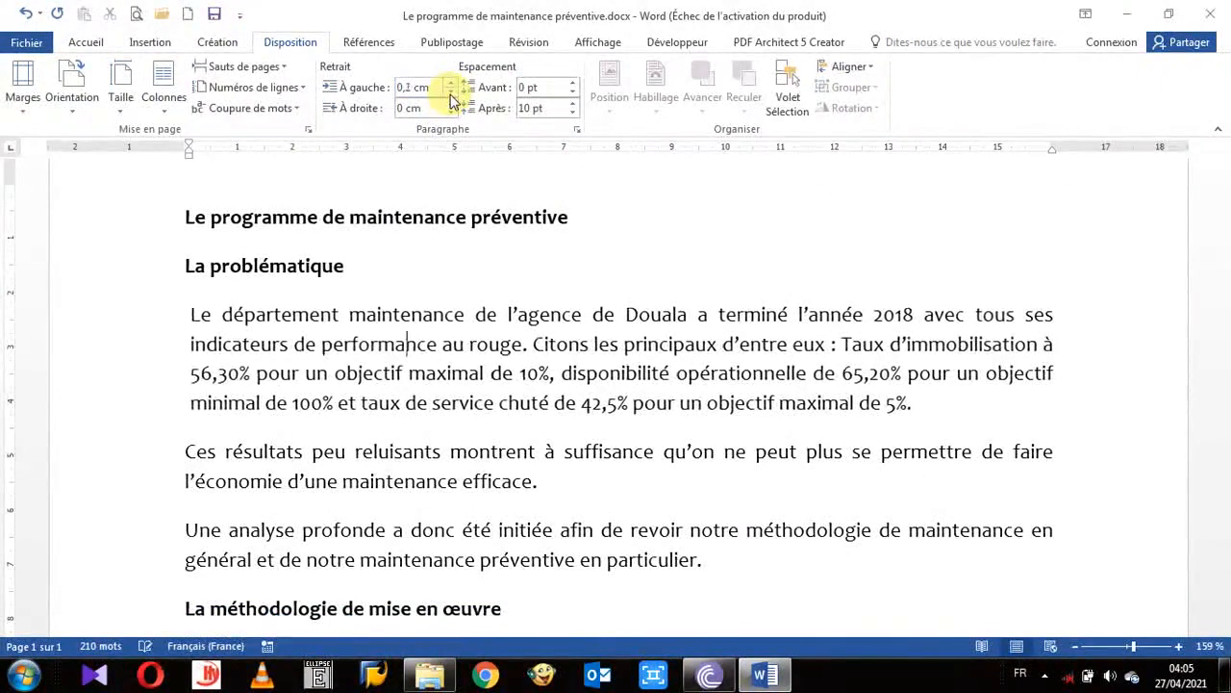
{"action": "left_click", "coordinate": [450, 92]}
{"action": "left_click", "coordinate": [450, 92]}
{"action": "left_click", "coordinate": [450, 93]}
{"action": "left_click", "coordinate": [450, 92]}
{"action": "left_click", "coordinate": [450, 93]}
{"action": "left_click", "coordinate": [450, 92]}
{"action": "left_click", "coordinate": [451, 93]}
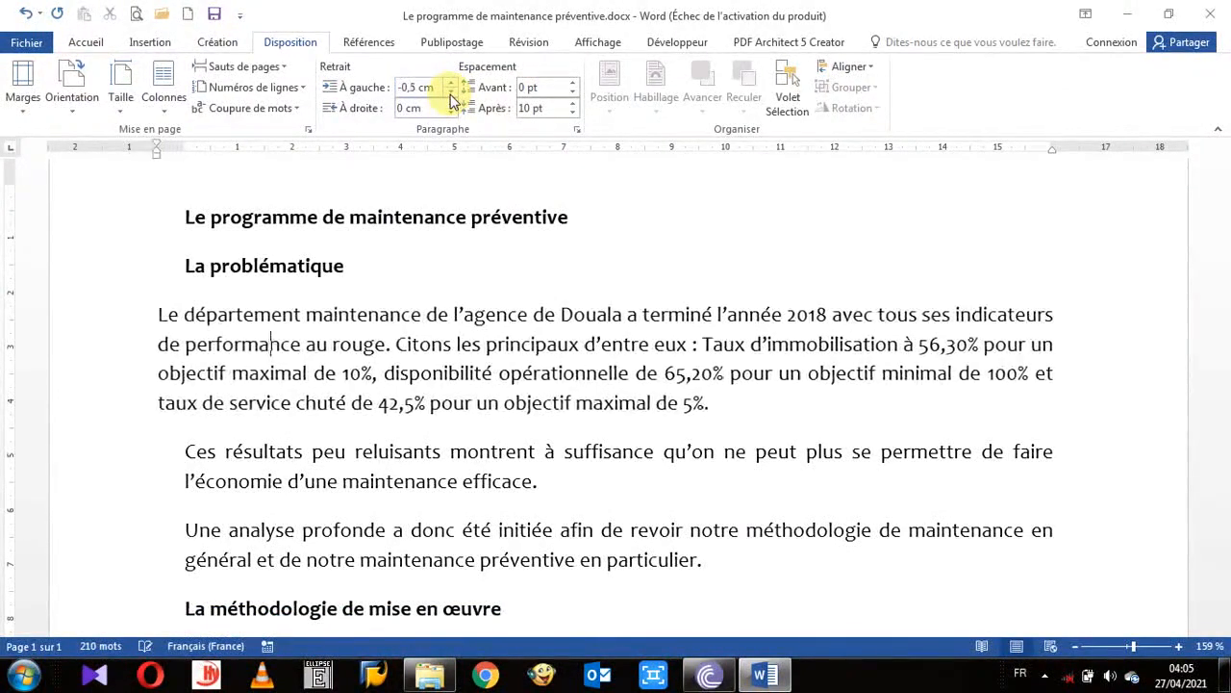
- Reduce the left indent of the first paragraph under "La problématique" to -1 cm
{"action": "left_click", "coordinate": [450, 93]}
{"action": "left_click", "coordinate": [450, 92]}
{"action": "left_click", "coordinate": [450, 92]}
{"action": "left_click", "coordinate": [450, 92]}
{"action": "left_click", "coordinate": [450, 92]}
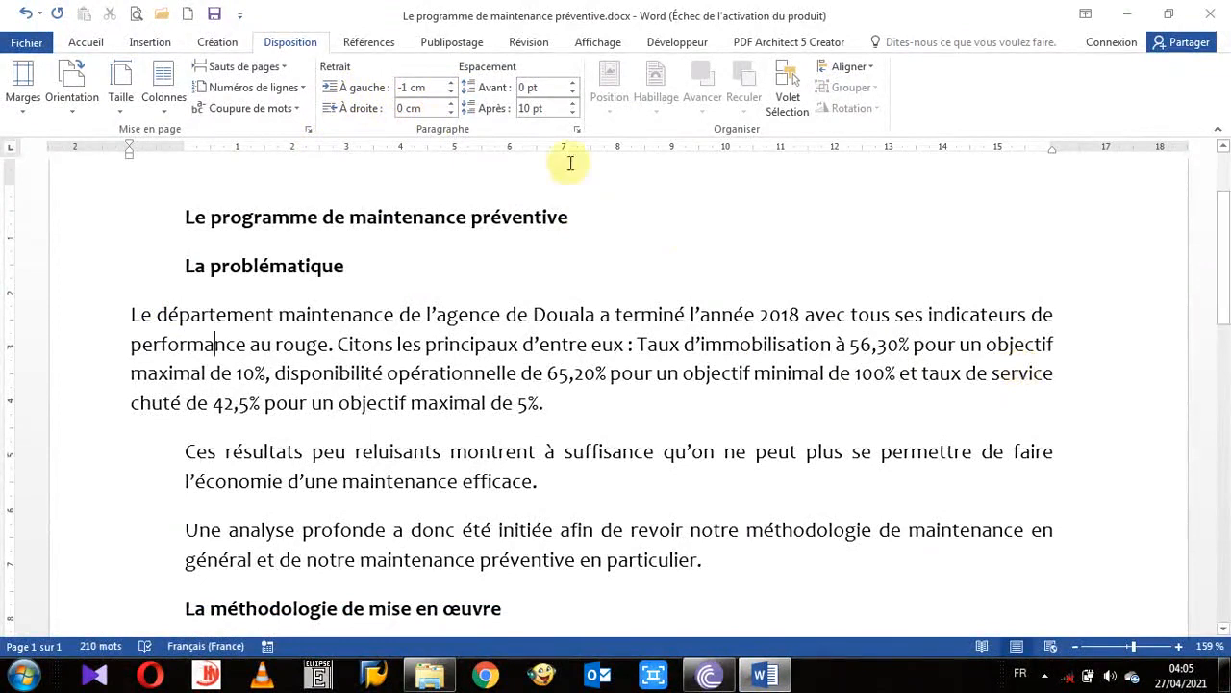
- Increase the right indent of the first paragraph under "La problématique" to 1,4 cm
{"action": "left_click", "coordinate": [452, 104]}
{"action": "left_click", "coordinate": [451, 104]}
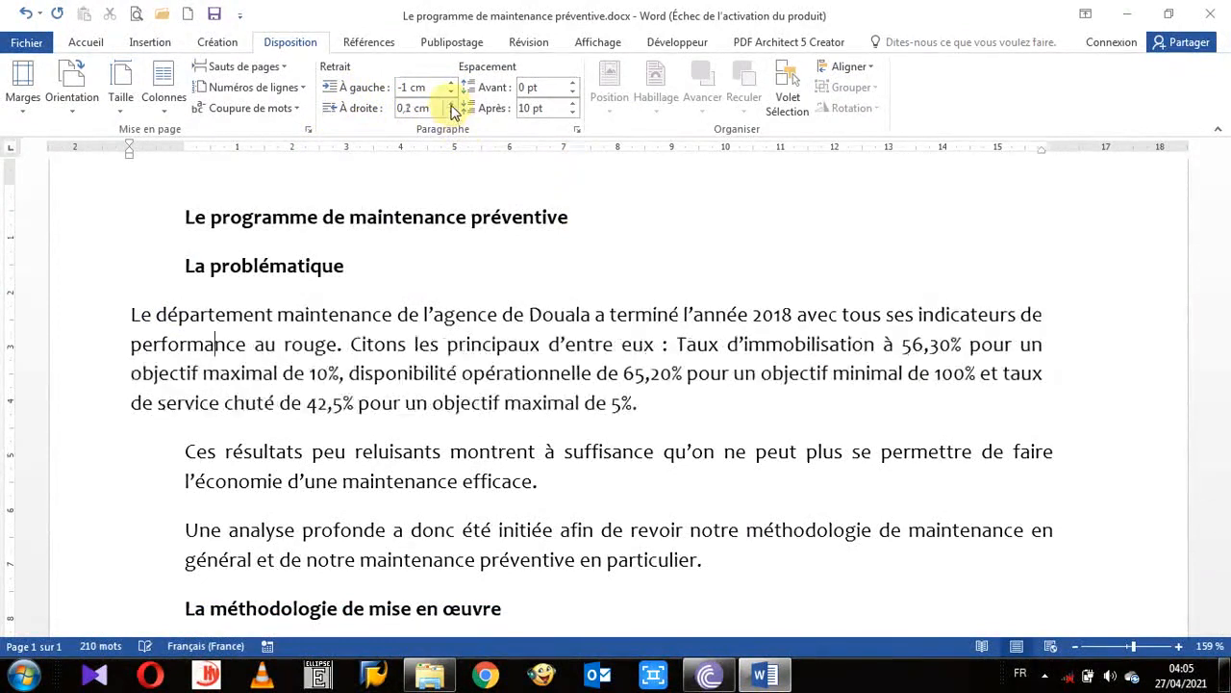
{"action": "left_click", "coordinate": [451, 104]}
{"action": "left_click", "coordinate": [451, 104]}
{"action": "left_click", "coordinate": [452, 104]}
{"action": "left_click", "coordinate": [452, 104]}
{"action": "left_click", "coordinate": [451, 104]}
{"action": "left_click", "coordinate": [451, 104]}
{"action": "left_click", "coordinate": [451, 104]}
{"action": "left_click", "coordinate": [452, 104]}
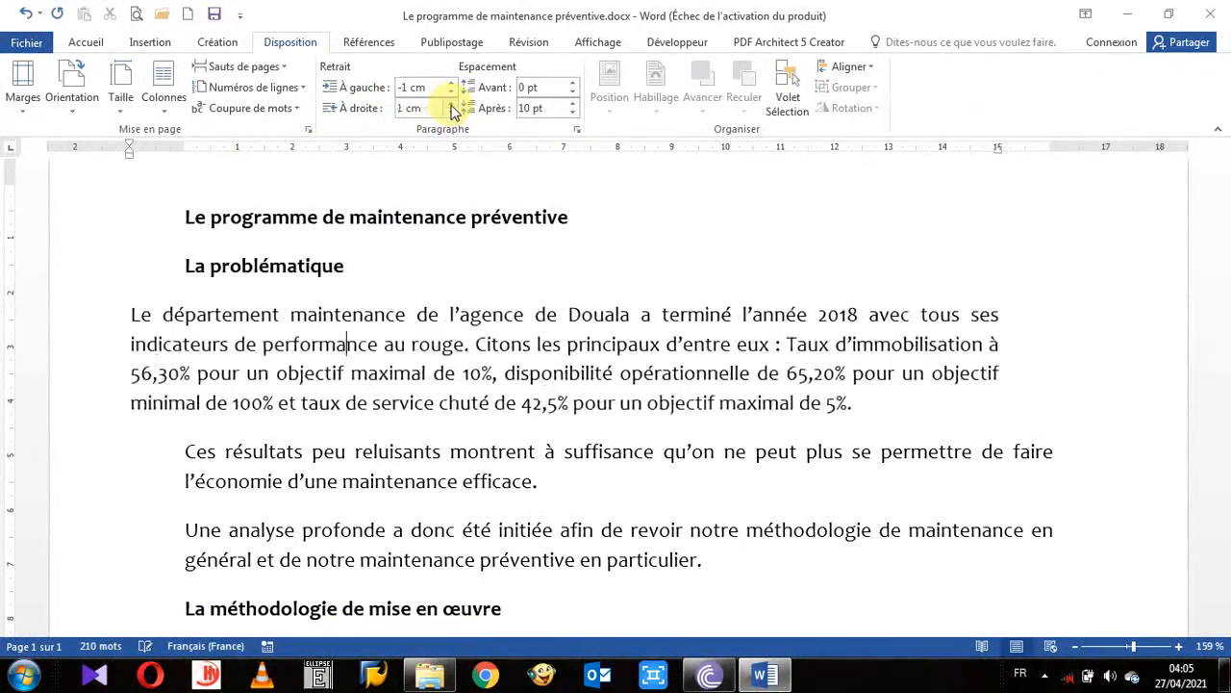
{"action": "left_click", "coordinate": [451, 104]}
{"action": "left_click", "coordinate": [451, 104]}
{"action": "left_click", "coordinate": [451, 104]}
{"action": "left_click", "coordinate": [451, 104]}
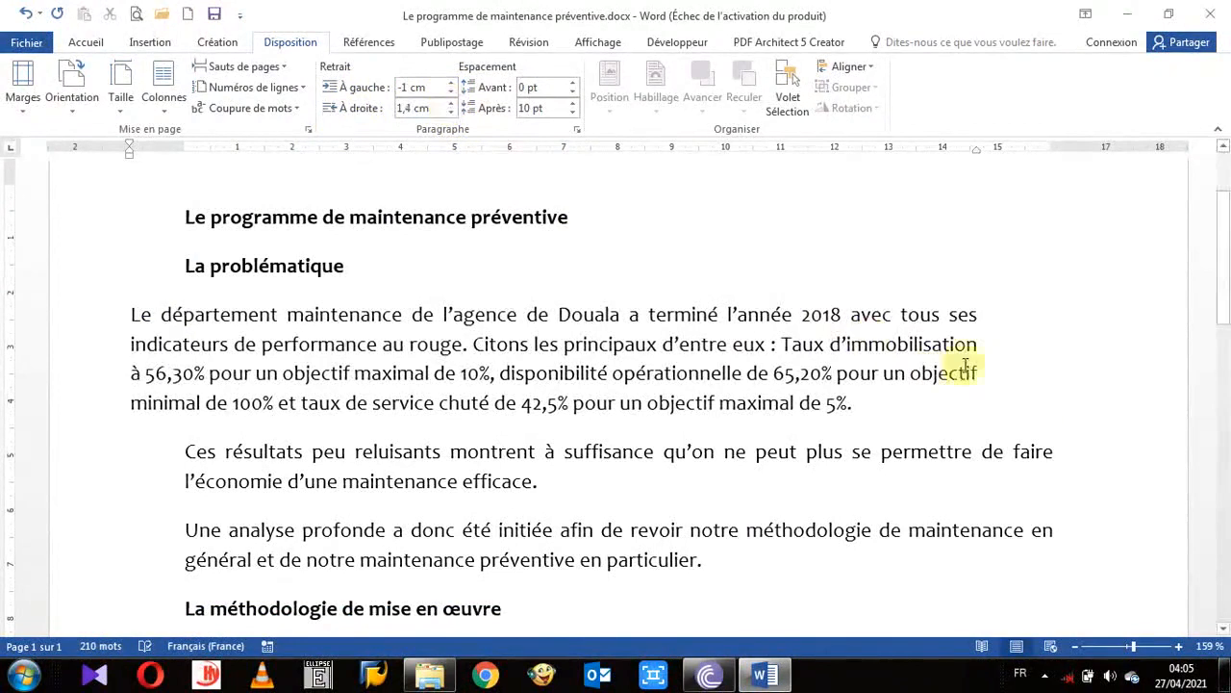
- Reduce the right indent of the first paragraph under "La problématique" to -0,6 cm, extending it into the right margin
{"action": "left_click", "coordinate": [451, 112]}
{"action": "left_click", "coordinate": [450, 112]}
{"action": "left_click", "coordinate": [450, 112]}
{"action": "left_click", "coordinate": [450, 113]}
{"action": "left_click", "coordinate": [450, 112]}
{"action": "left_click", "coordinate": [450, 113]}
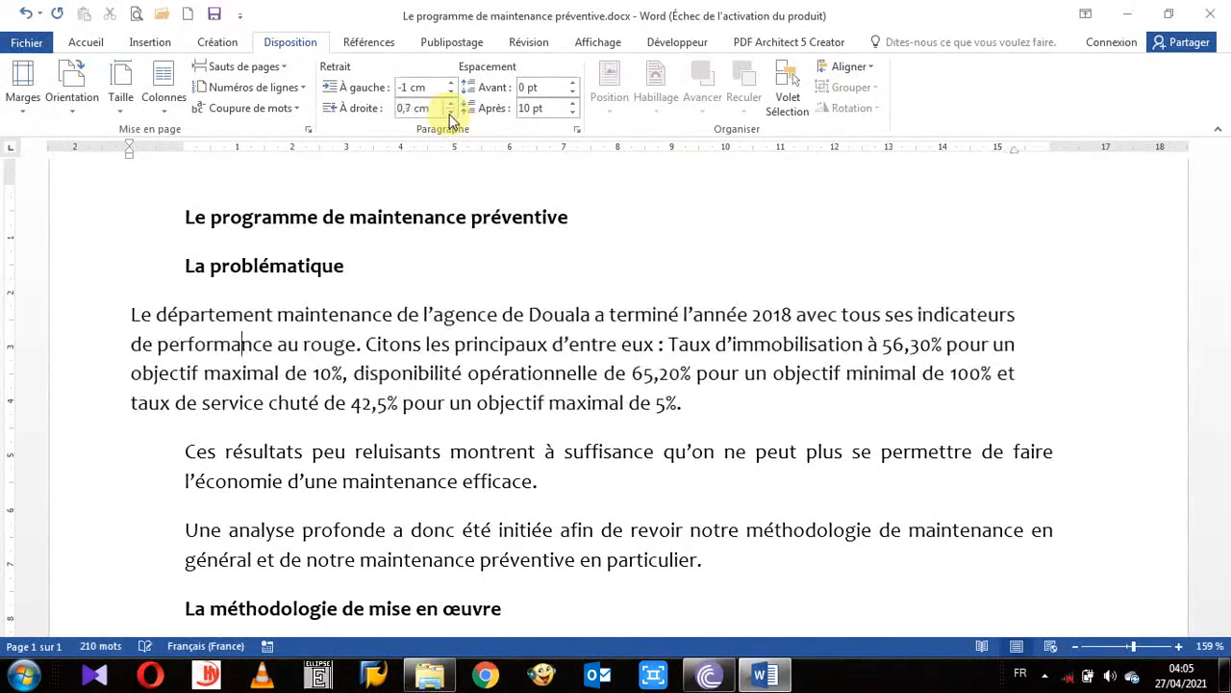
{"action": "left_click", "coordinate": [450, 113]}
{"action": "left_click", "coordinate": [450, 113]}
{"action": "left_click", "coordinate": [451, 113]}
{"action": "left_click", "coordinate": [451, 113]}
{"action": "left_click", "coordinate": [450, 113]}
{"action": "left_click", "coordinate": [450, 113]}
{"action": "left_click", "coordinate": [450, 113]}
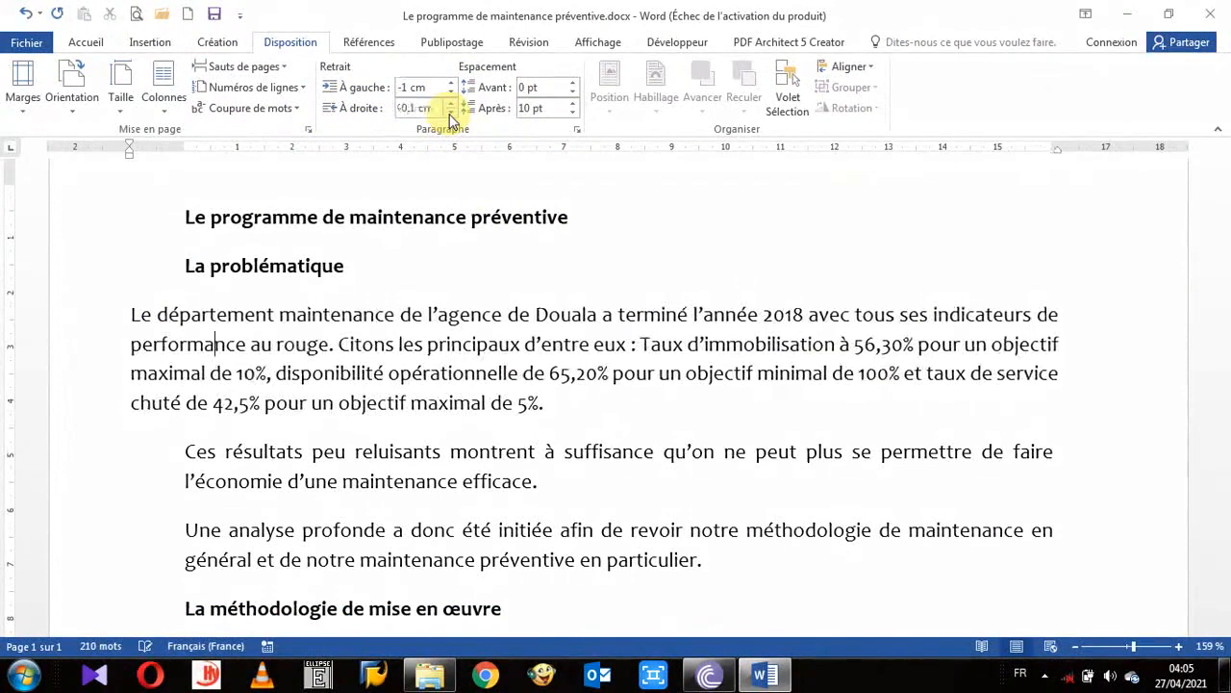
{"action": "left_click", "coordinate": [450, 112]}
{"action": "left_click", "coordinate": [451, 113]}
{"action": "left_click", "coordinate": [450, 112]}
{"action": "left_click", "coordinate": [450, 113]}
{"action": "left_click", "coordinate": [450, 113]}
{"action": "left_click", "coordinate": [450, 112]}
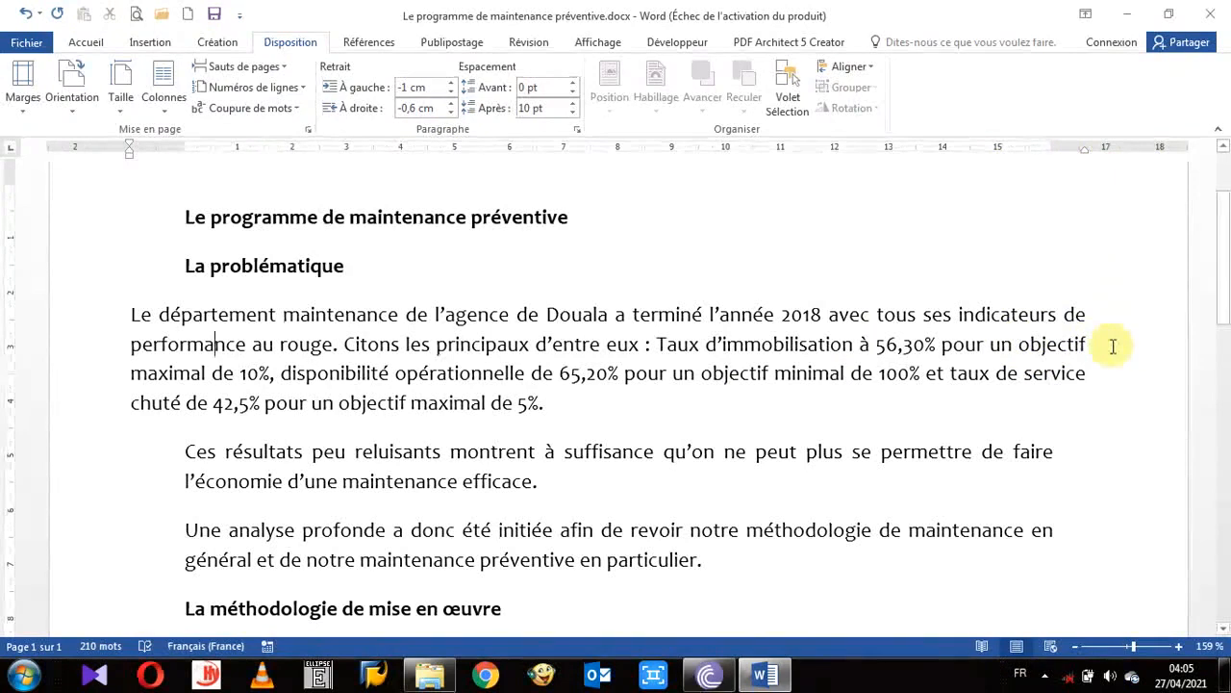
- In the detailed Paragraph settings of the same paragraph, lower the left indent to -1,6 cm
{"action": "left_click", "coordinate": [576, 129]}
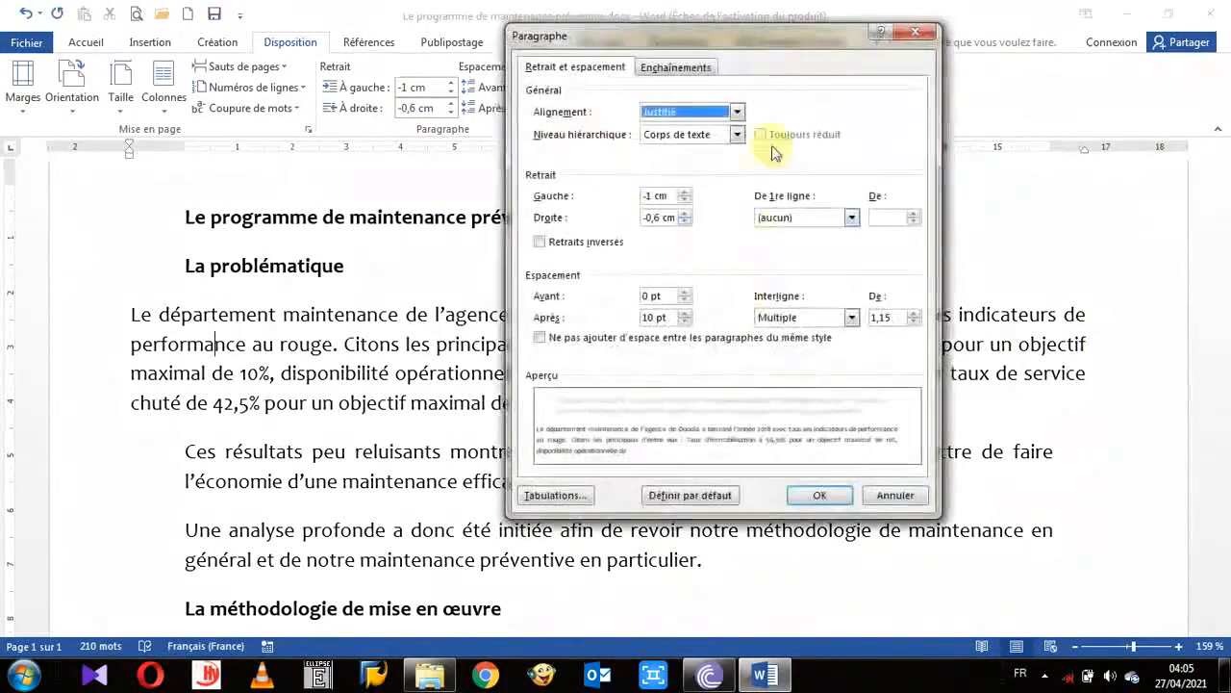
{"action": "left_click_drag", "start_coordinate": [770, 47], "coordinate": [933, 29]}
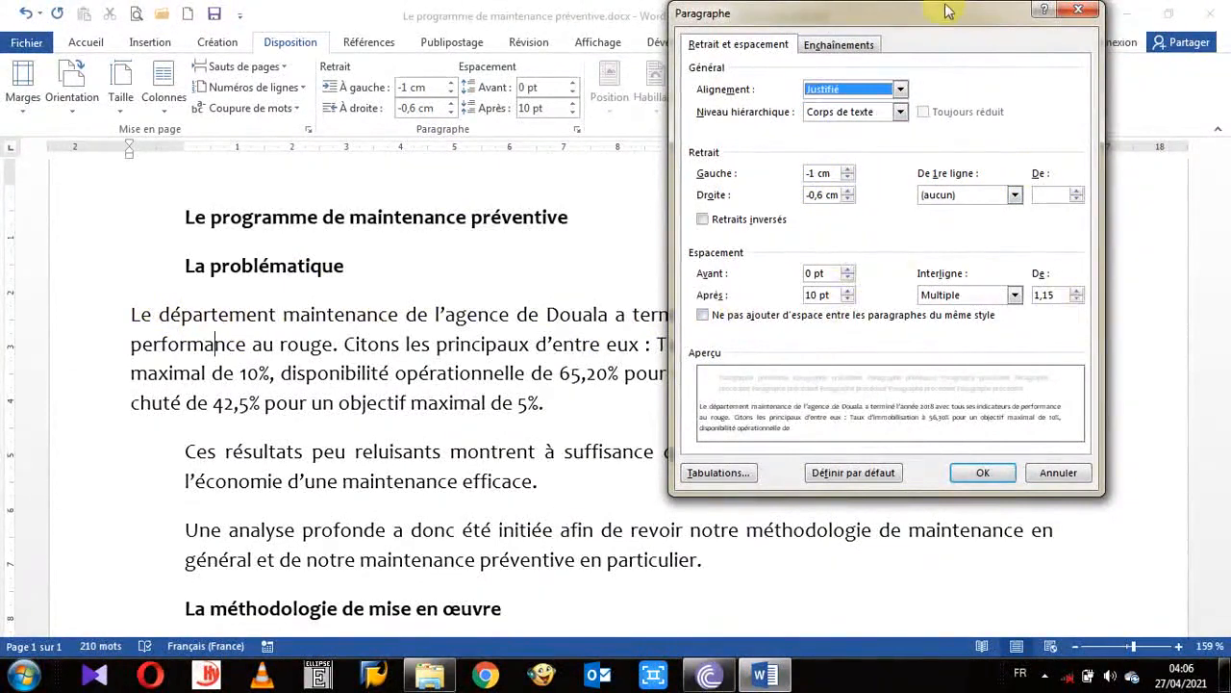
{"action": "left_click_drag", "start_coordinate": [947, 9], "coordinate": [877, 53]}
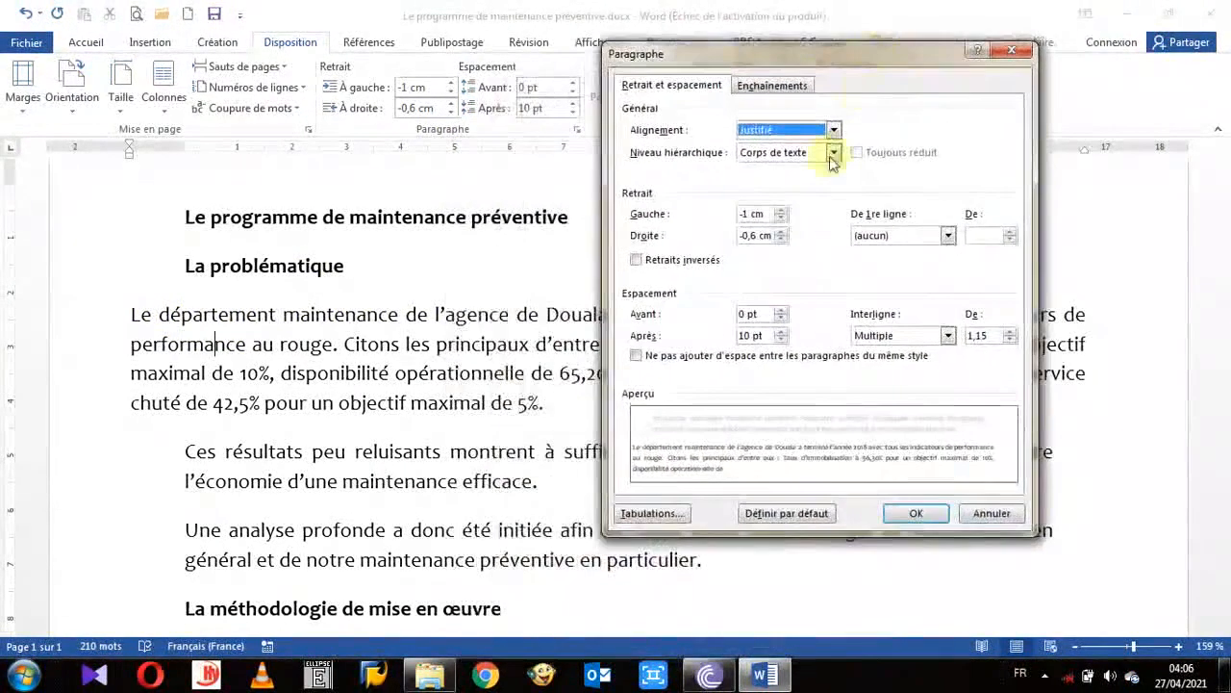
{"action": "left_click", "coordinate": [781, 219]}
{"action": "left_click", "coordinate": [781, 219]}
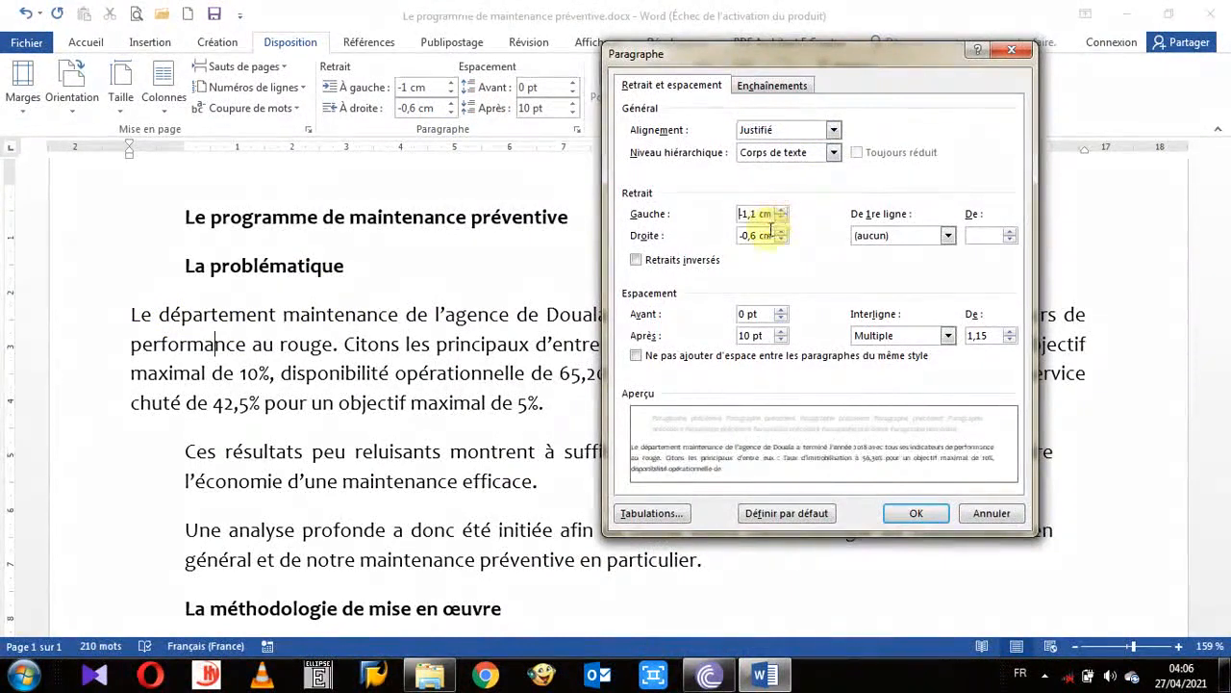
{"action": "left_click", "coordinate": [782, 219]}
{"action": "left_click", "coordinate": [782, 219]}
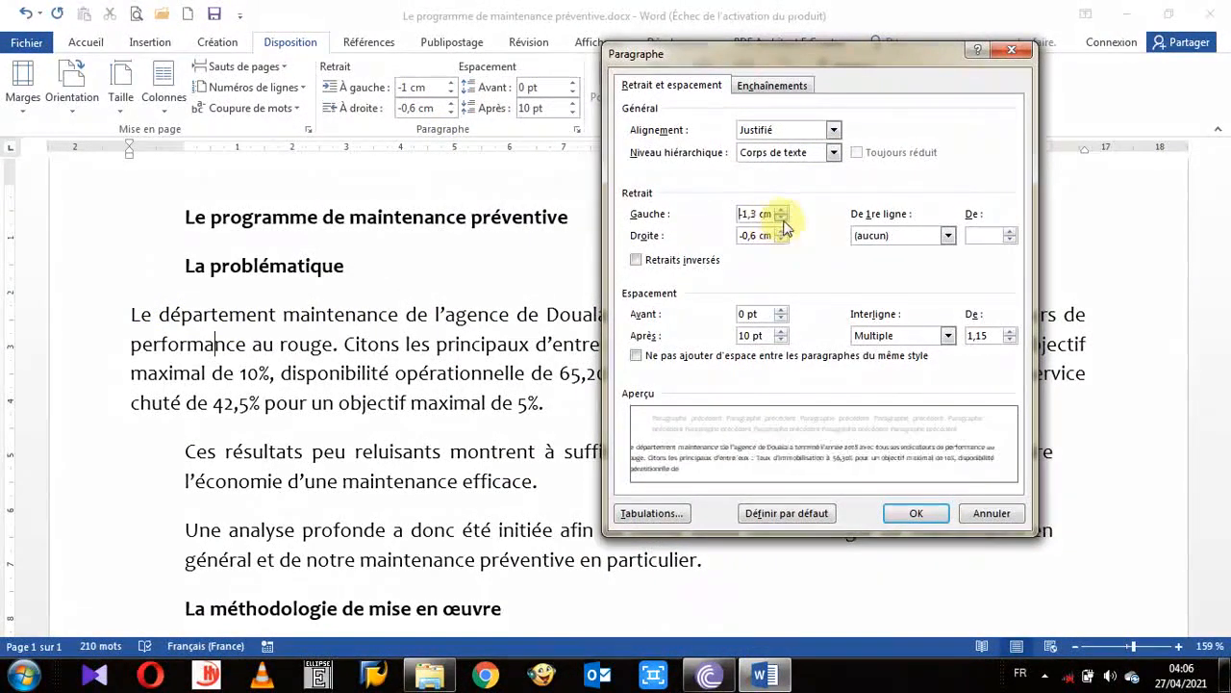
{"action": "left_click", "coordinate": [782, 219]}
{"action": "left_click", "coordinate": [782, 219]}
{"action": "left_click", "coordinate": [782, 219]}
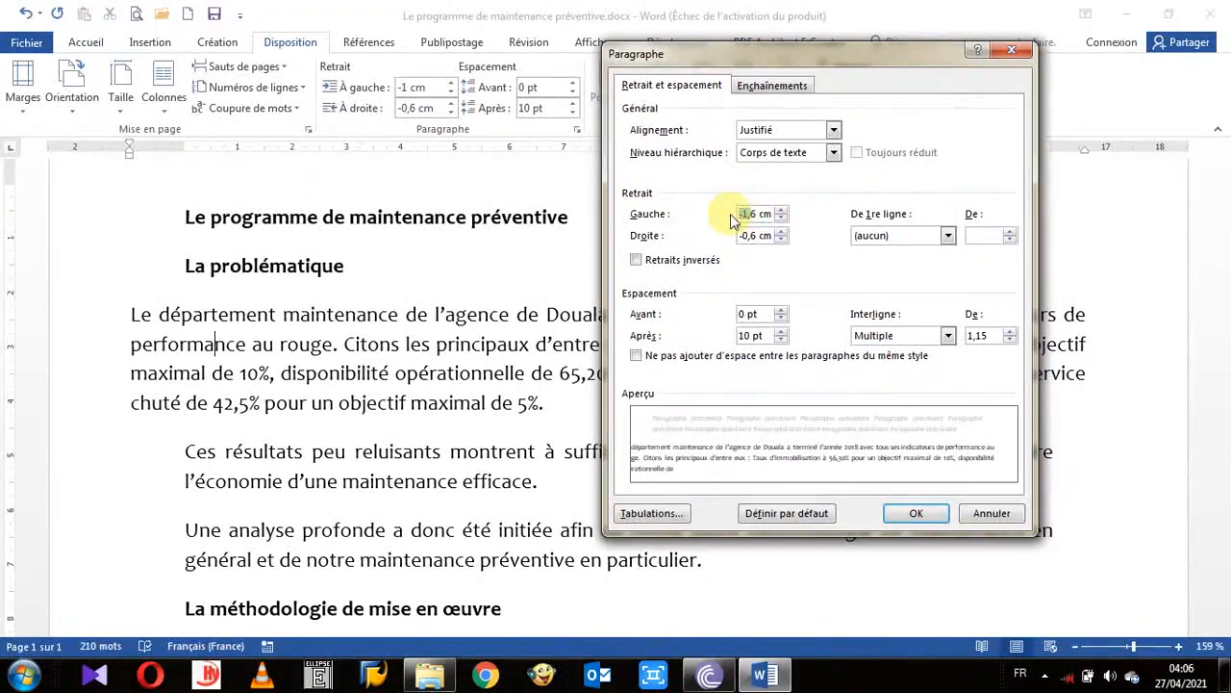
- Reset both the left and right indents of the first paragraph to 0 cm and apply the settings
{"action": "type", "text": "0,5"}
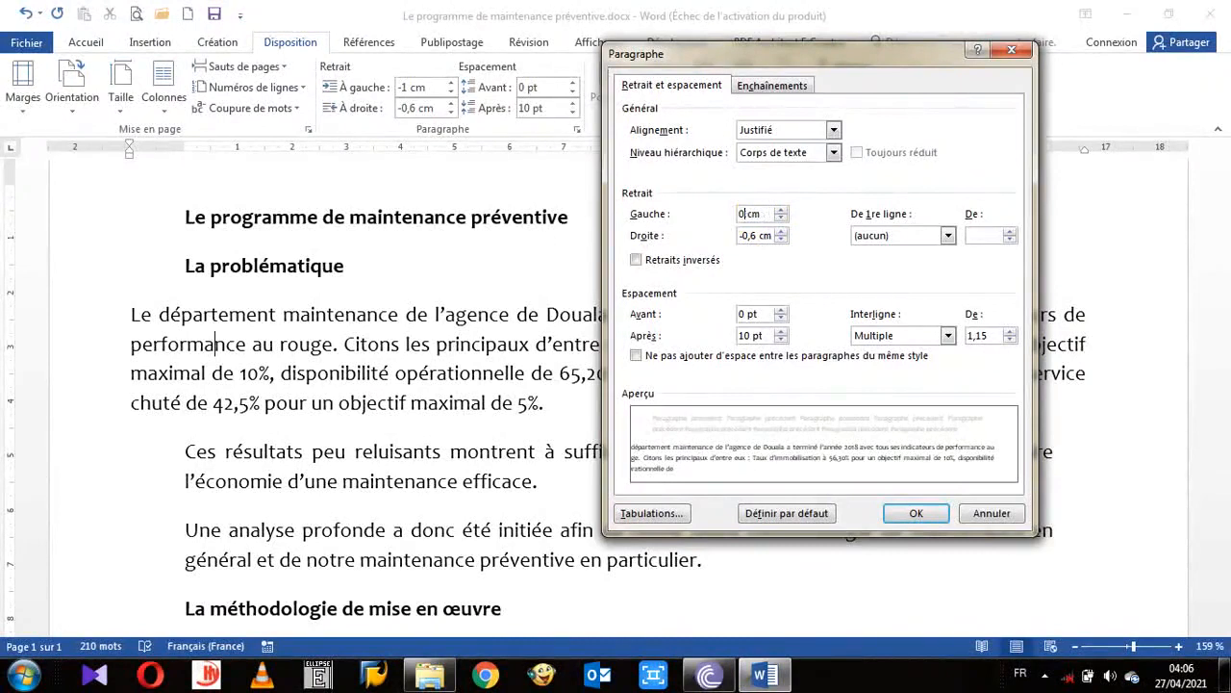
{"action": "left_click", "coordinate": [759, 236]}
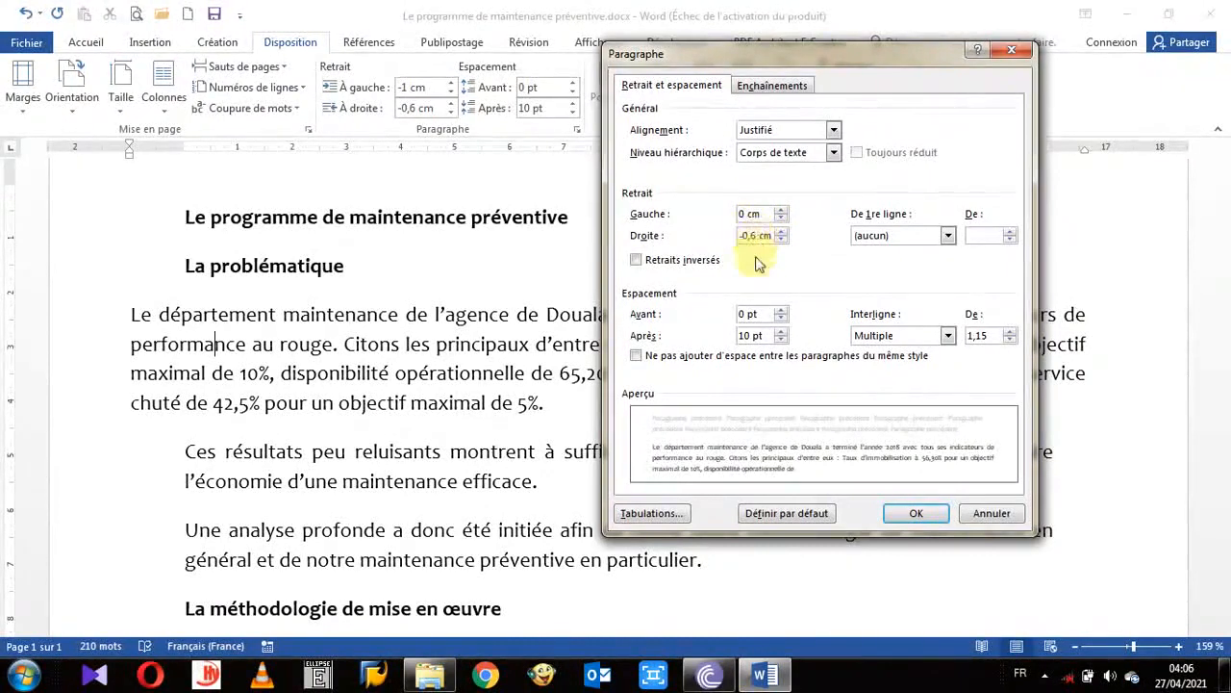
{"action": "left_click_drag", "start_coordinate": [759, 236], "coordinate": [707, 241]}
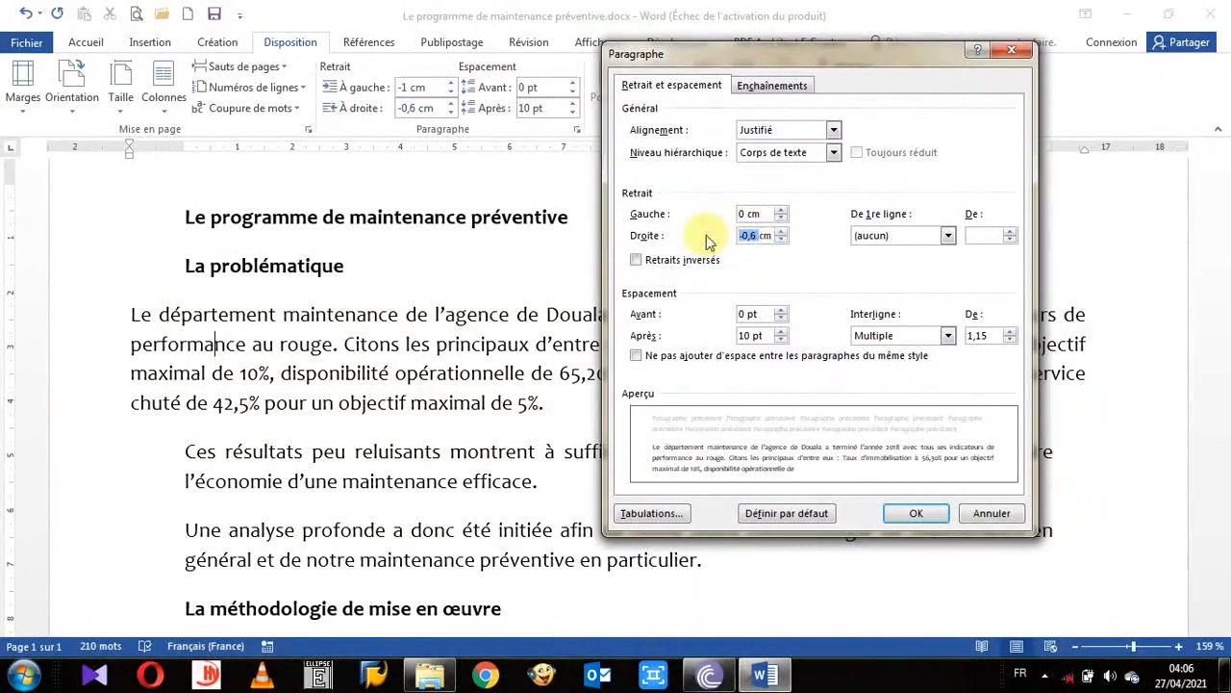
{"action": "type", "text": "0"}
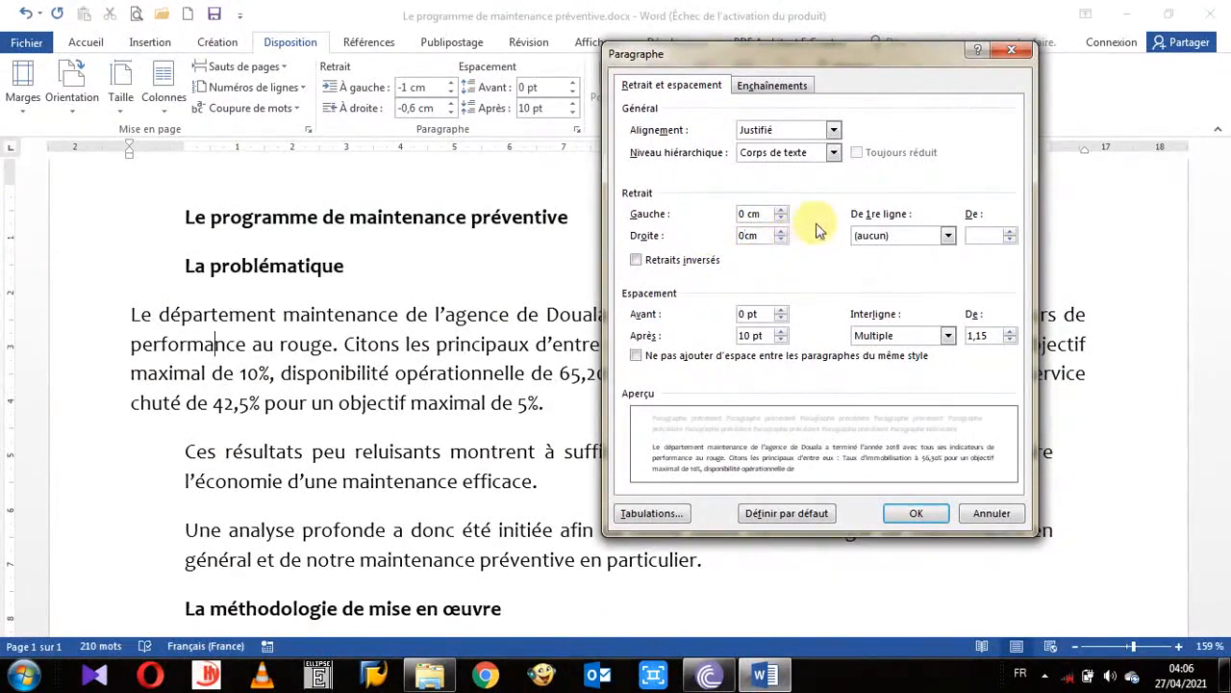
{"action": "left_click", "coordinate": [755, 213]}
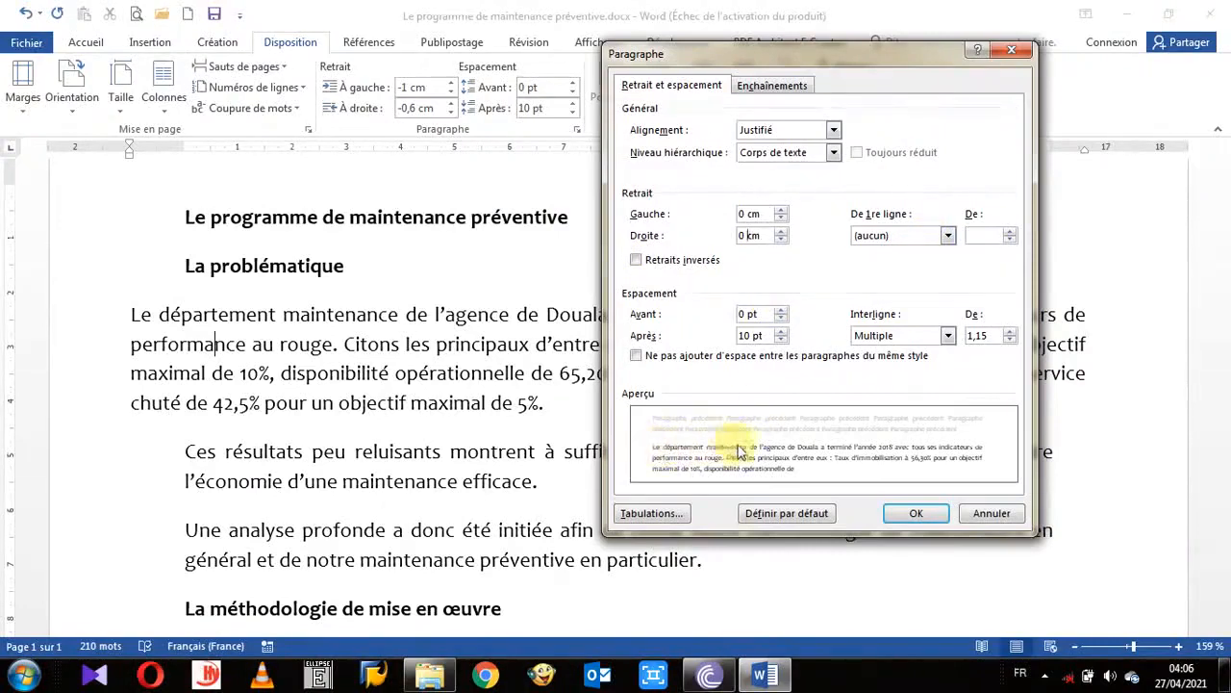
{"action": "left_click", "coordinate": [909, 512]}
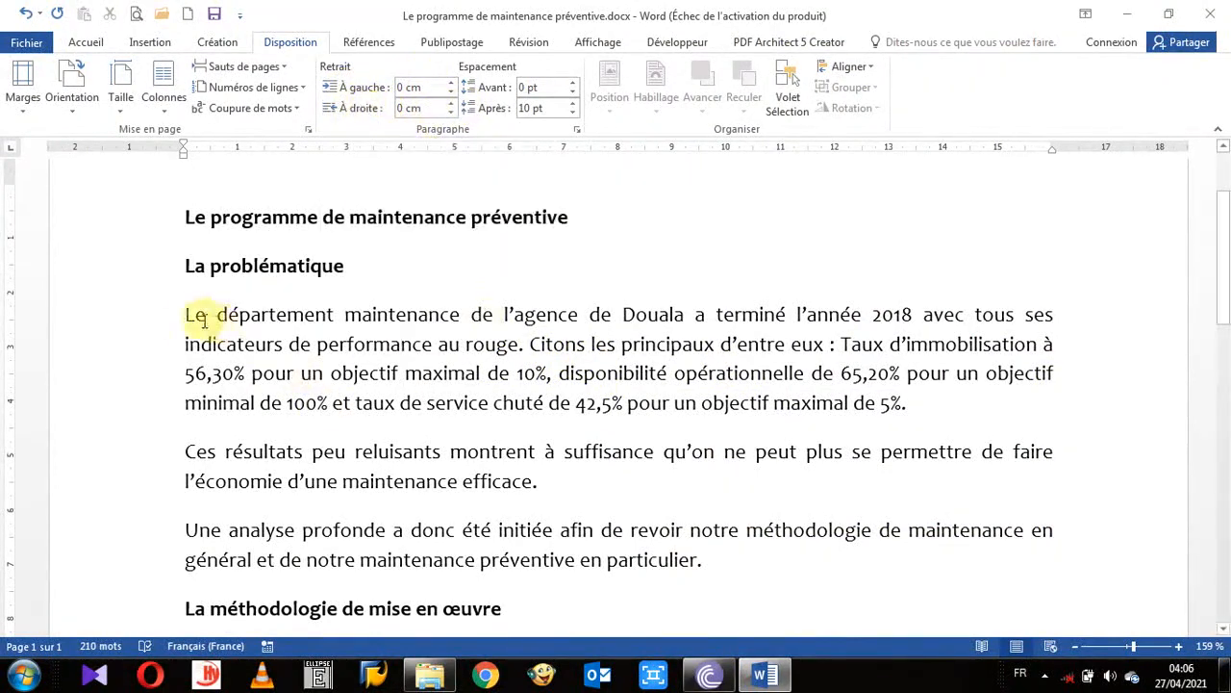
- Apply a "Première ligne" indent of 1,5 cm to the first paragraph under "La problématique"
{"action": "left_click", "coordinate": [835, 373]}
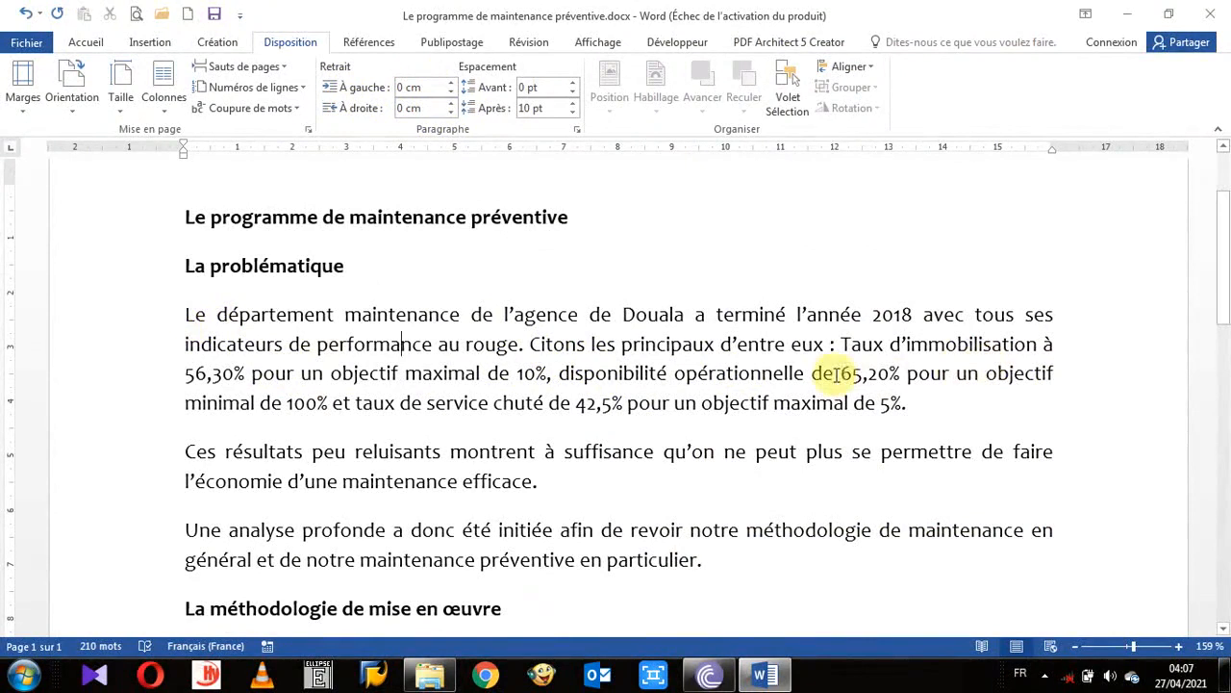
{"action": "left_click", "coordinate": [579, 131]}
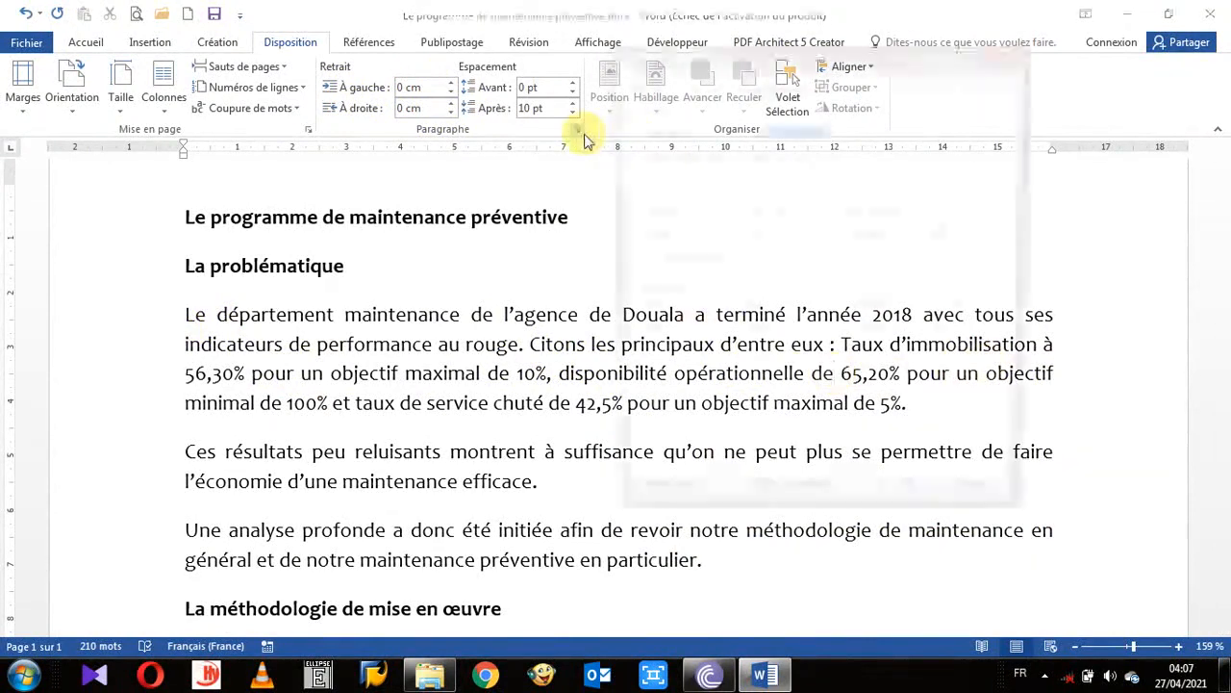
{"action": "left_click_drag", "start_coordinate": [868, 55], "coordinate": [880, 27]}
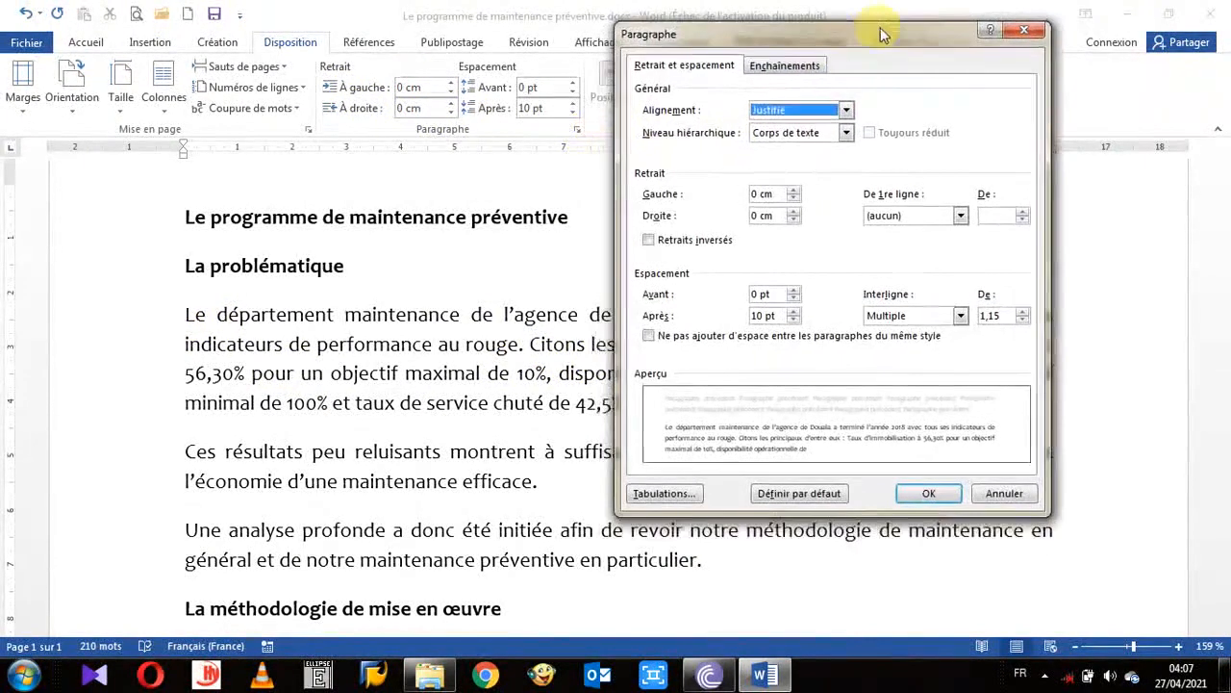
{"action": "left_click", "coordinate": [960, 217]}
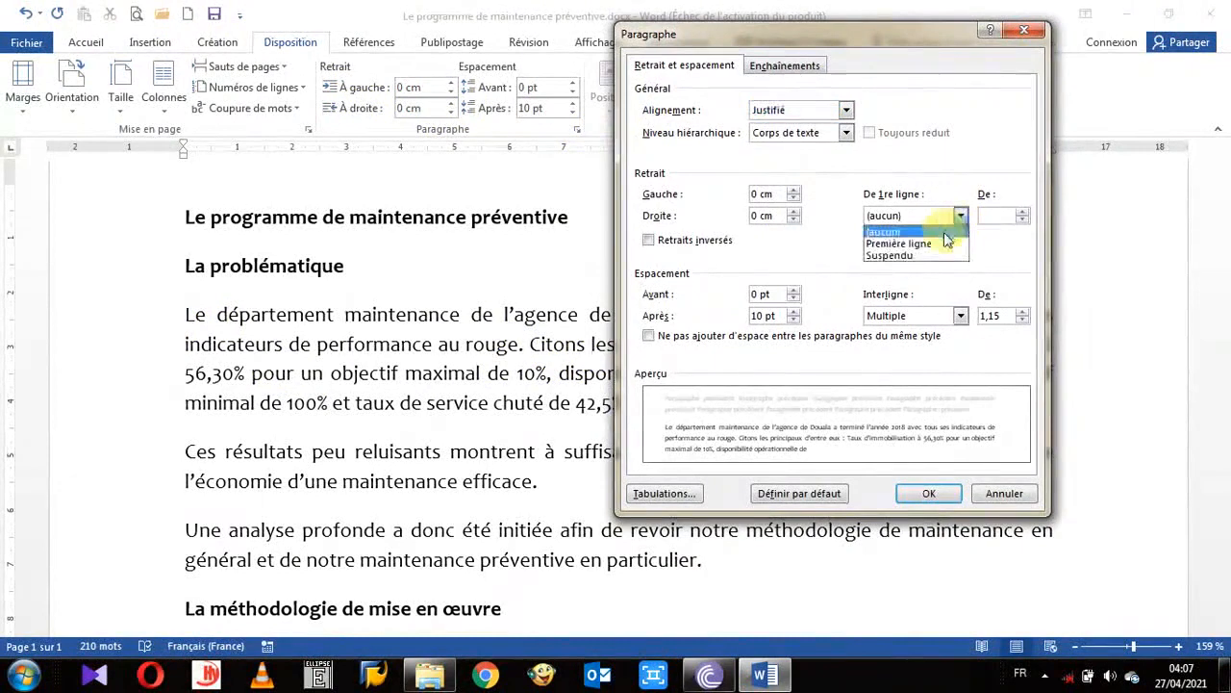
{"action": "left_click", "coordinate": [900, 243]}
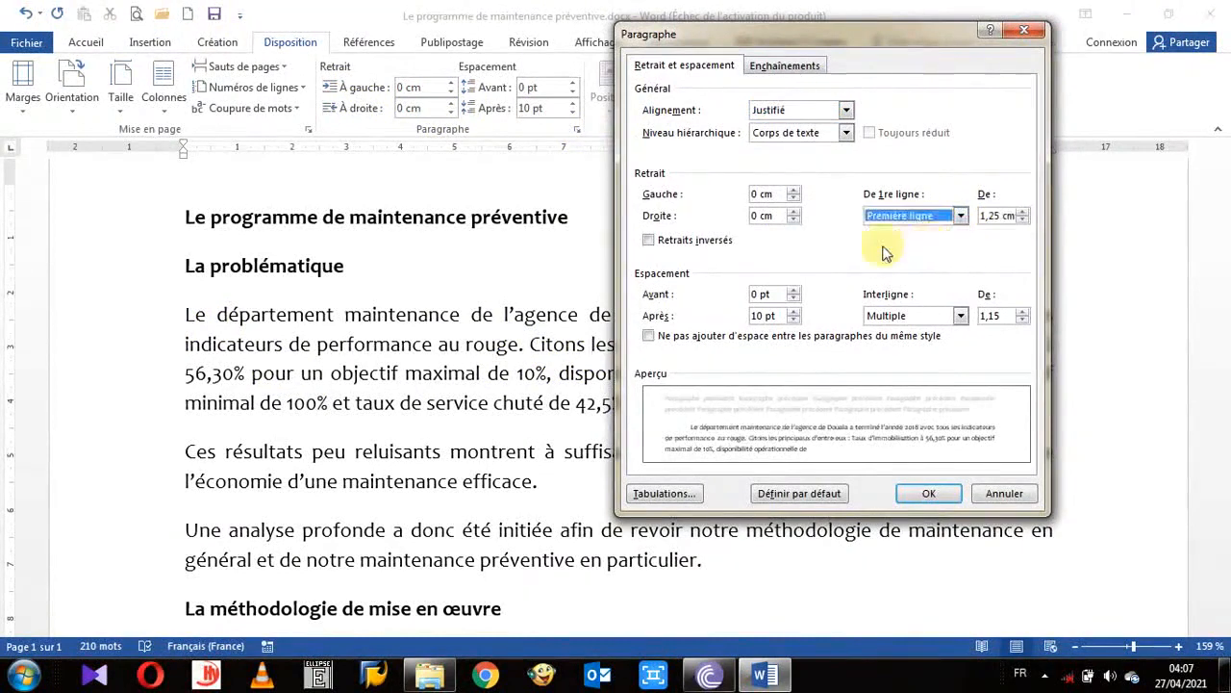
{"action": "left_click", "coordinate": [1022, 211]}
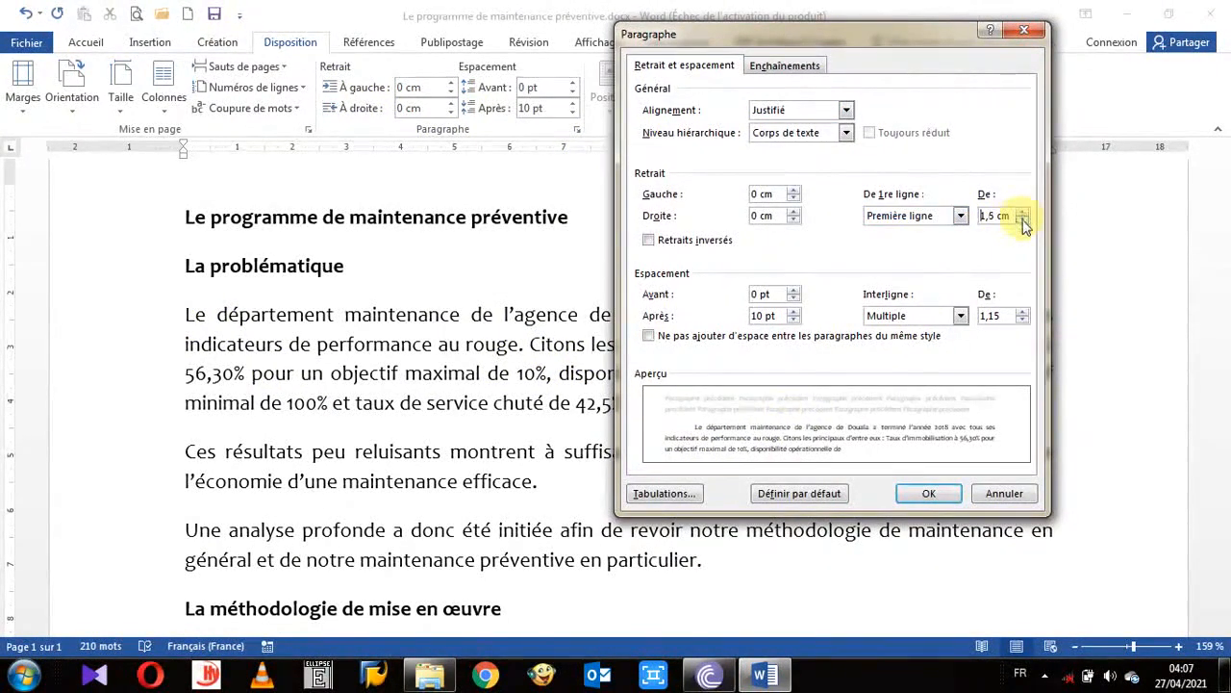
{"action": "left_click", "coordinate": [1022, 220]}
{"action": "left_click", "coordinate": [1023, 220]}
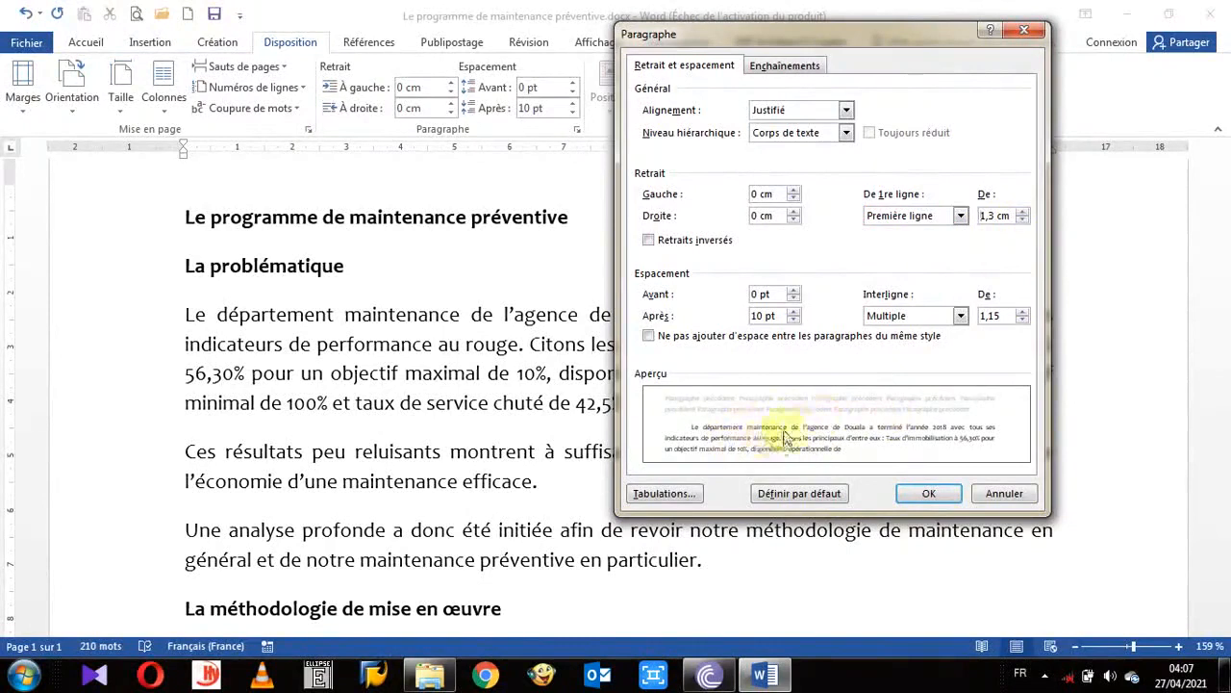
{"action": "left_click", "coordinate": [1029, 214]}
{"action": "left_click", "coordinate": [1028, 214]}
{"action": "left_click", "coordinate": [1022, 220]}
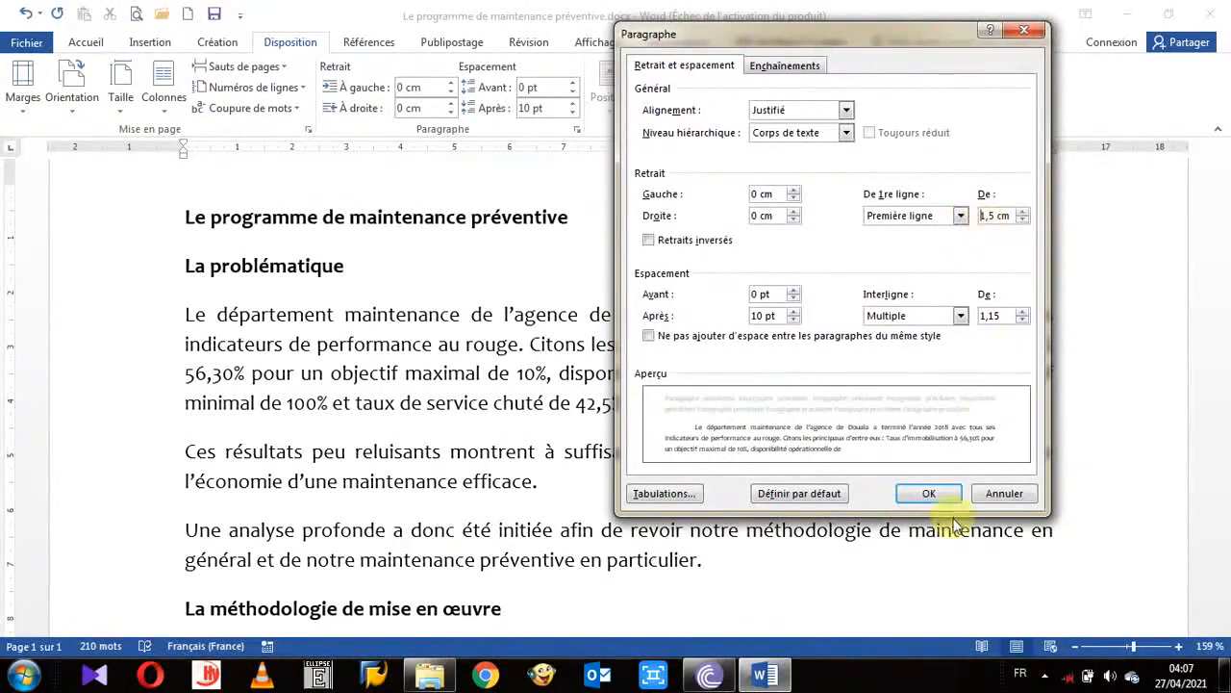
{"action": "left_click", "coordinate": [929, 494]}
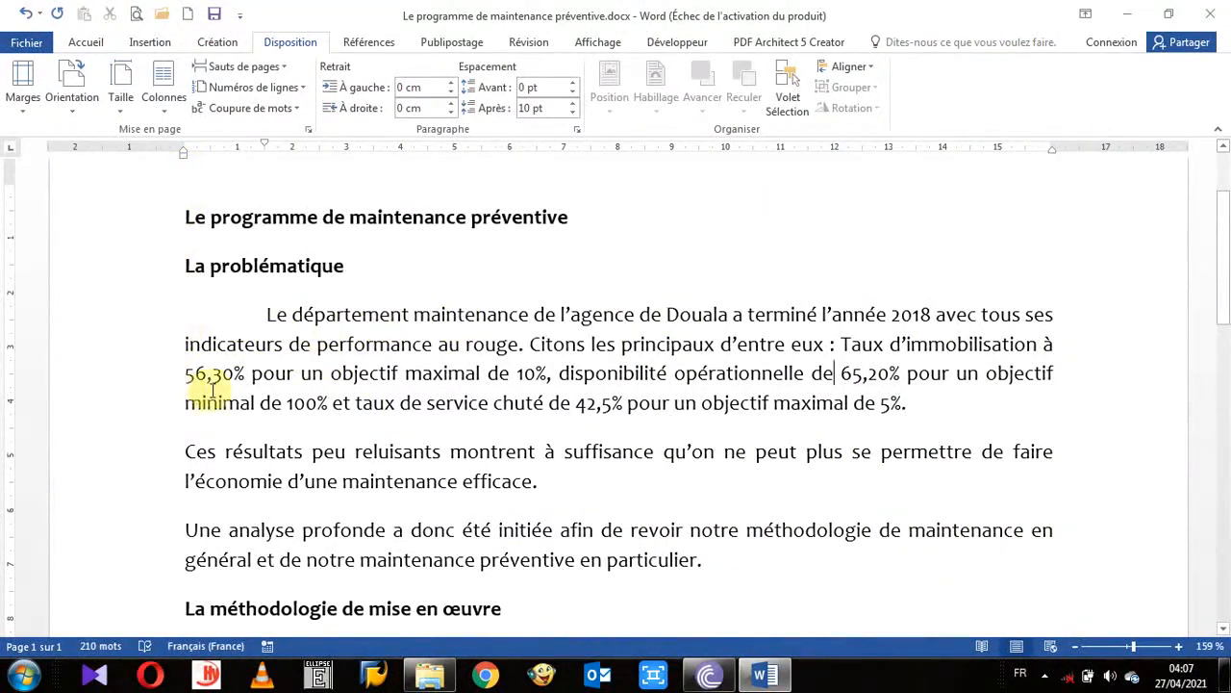
- Copy the first paragraph's formatting onto the second paragraph, "Ces résultats peu reluisants", with the format painter and clear the selection
{"action": "scroll", "coordinate": [274, 361], "scroll_direction": "down", "scroll_amount": 1}
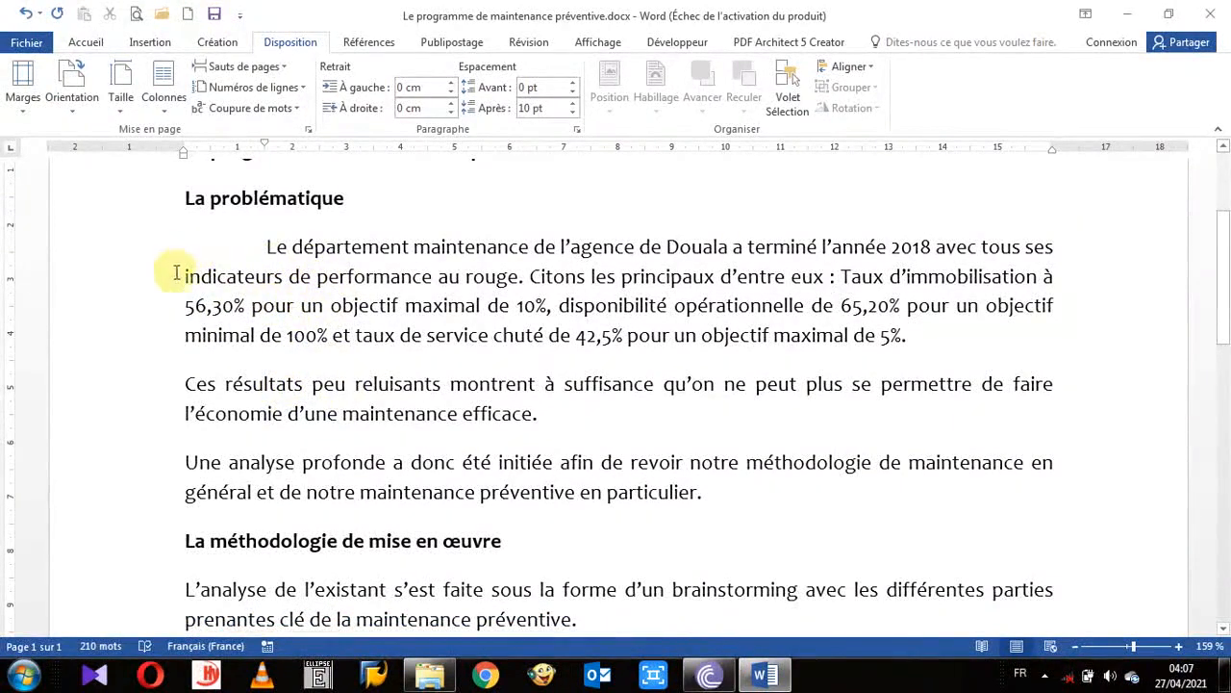
{"action": "scroll", "coordinate": [192, 467], "scroll_direction": "down", "scroll_amount": 4}
{"action": "scroll", "coordinate": [193, 404], "scroll_direction": "up", "scroll_amount": 4}
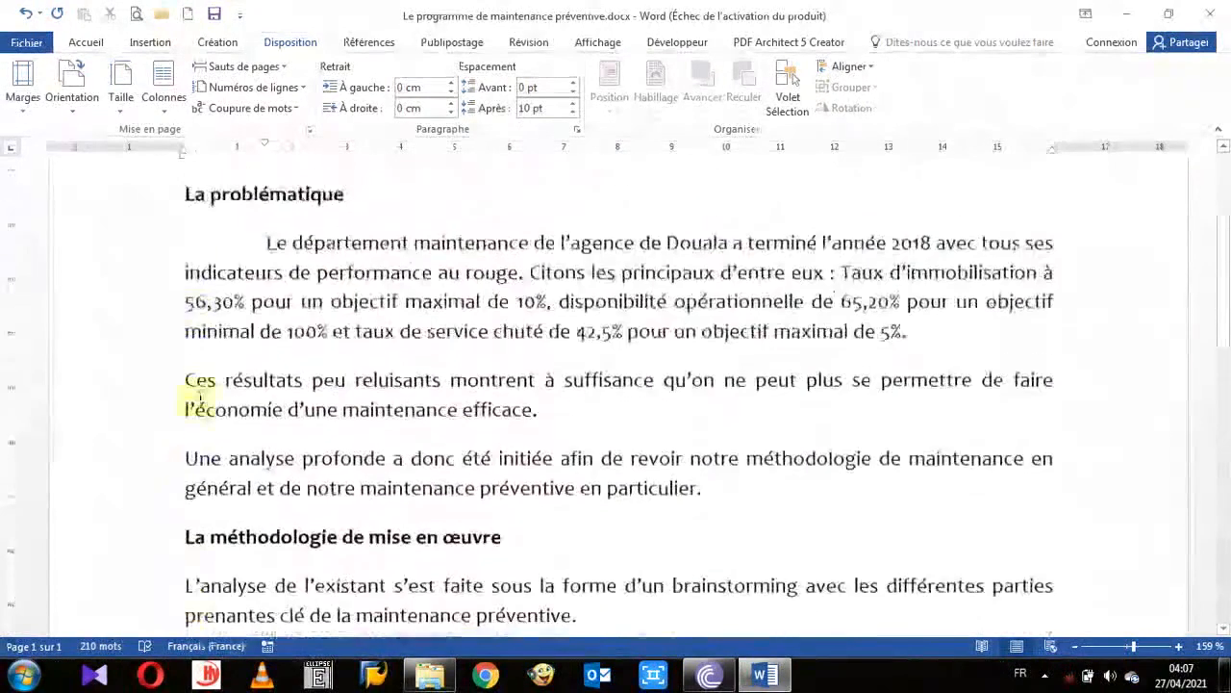
{"action": "left_click_drag", "start_coordinate": [157, 250], "coordinate": [149, 334]}
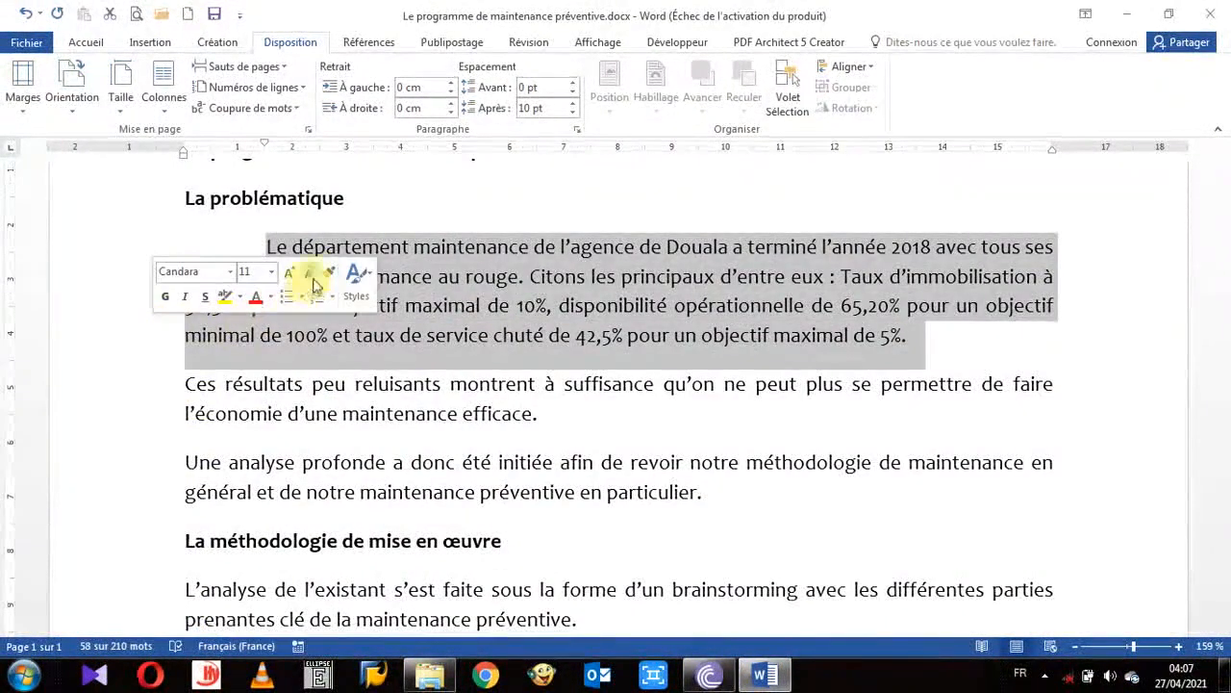
{"action": "left_click", "coordinate": [325, 278]}
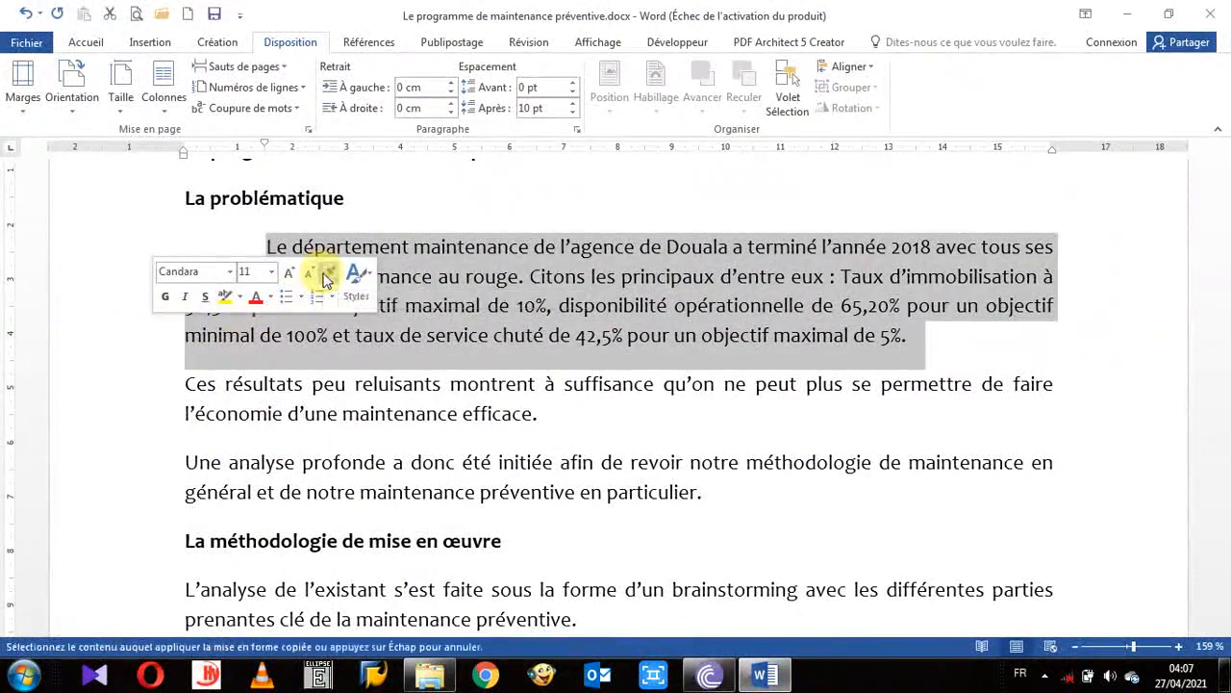
{"action": "left_click_drag", "start_coordinate": [164, 395], "coordinate": [165, 407]}
{"action": "left_click", "coordinate": [438, 445]}
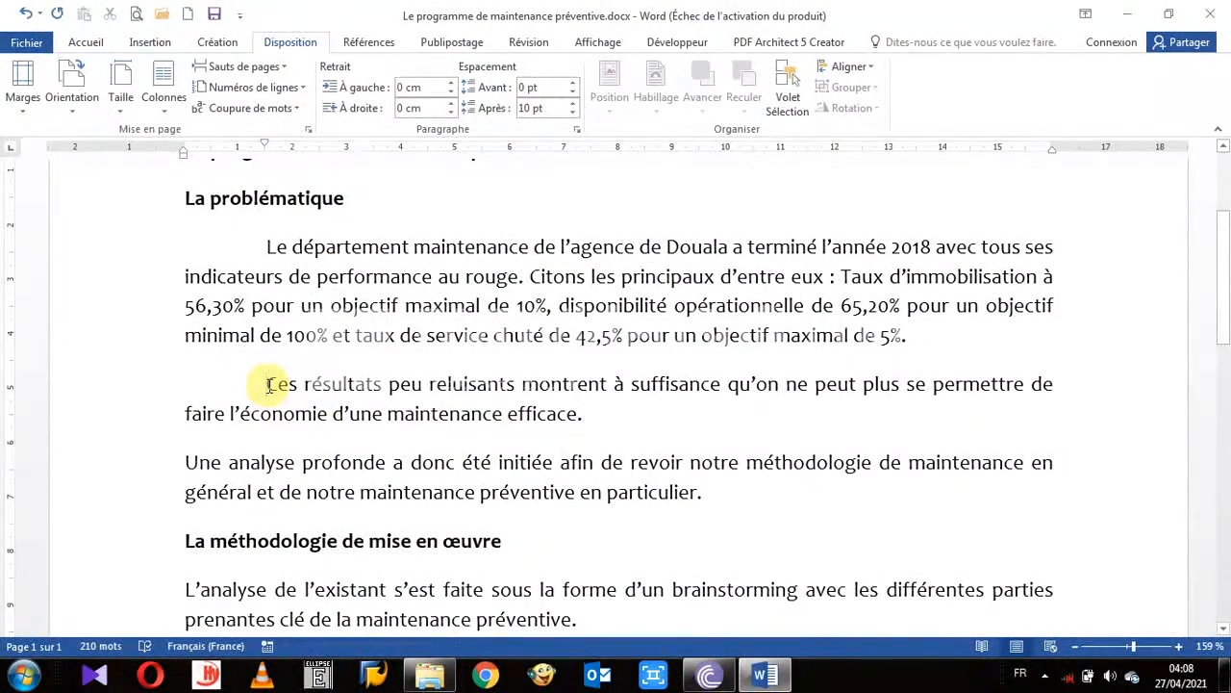
- Compare the "(aucun)", "Première ligne" and "Suspendu" first-line options for the first paragraph, then apply "Suspendu" at 1,25 cm
{"action": "left_click", "coordinate": [404, 304]}
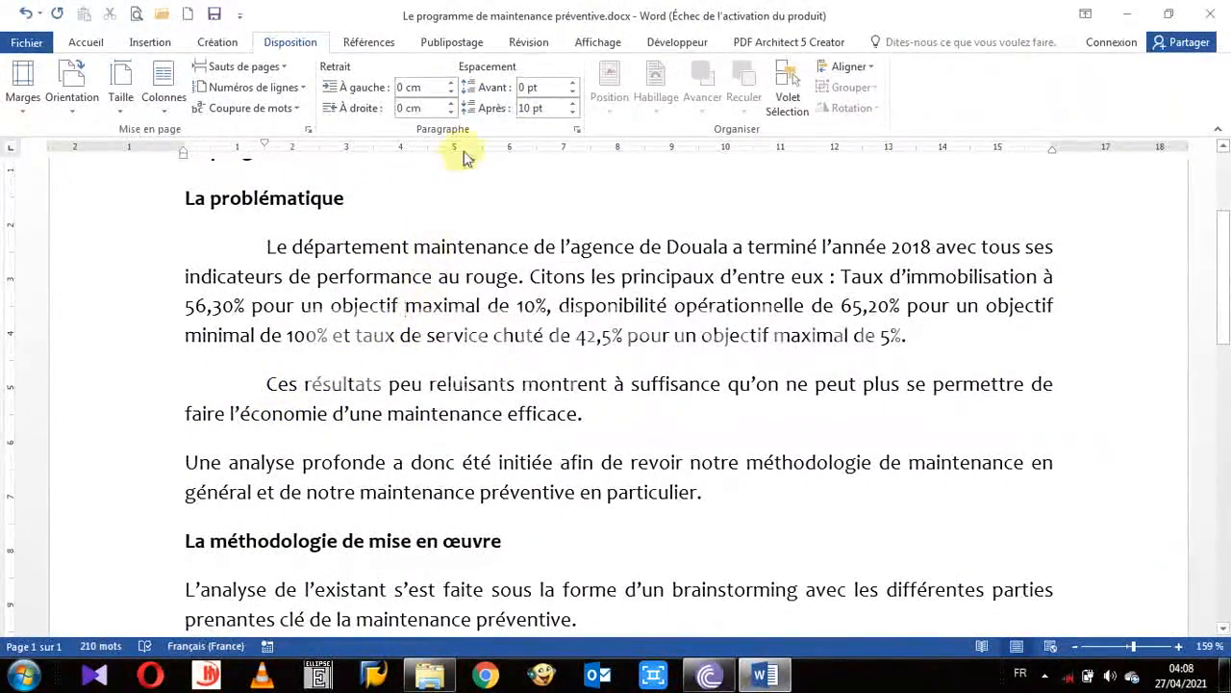
{"action": "left_click", "coordinate": [576, 130]}
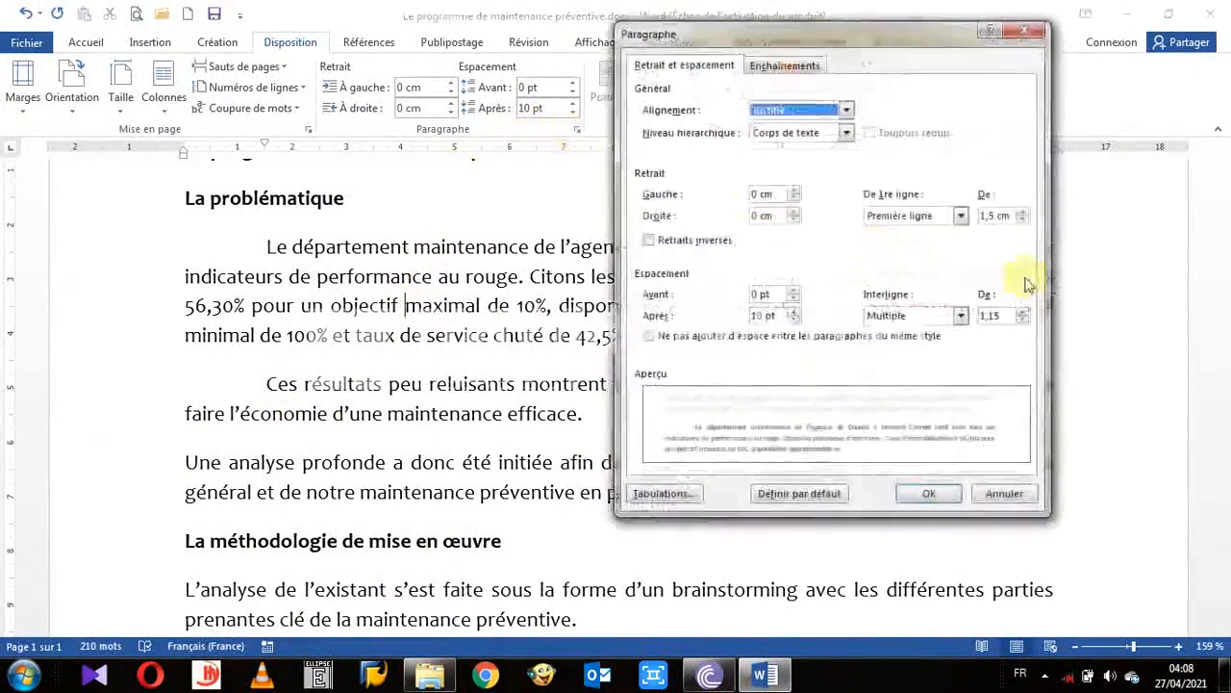
{"action": "left_click", "coordinate": [961, 216]}
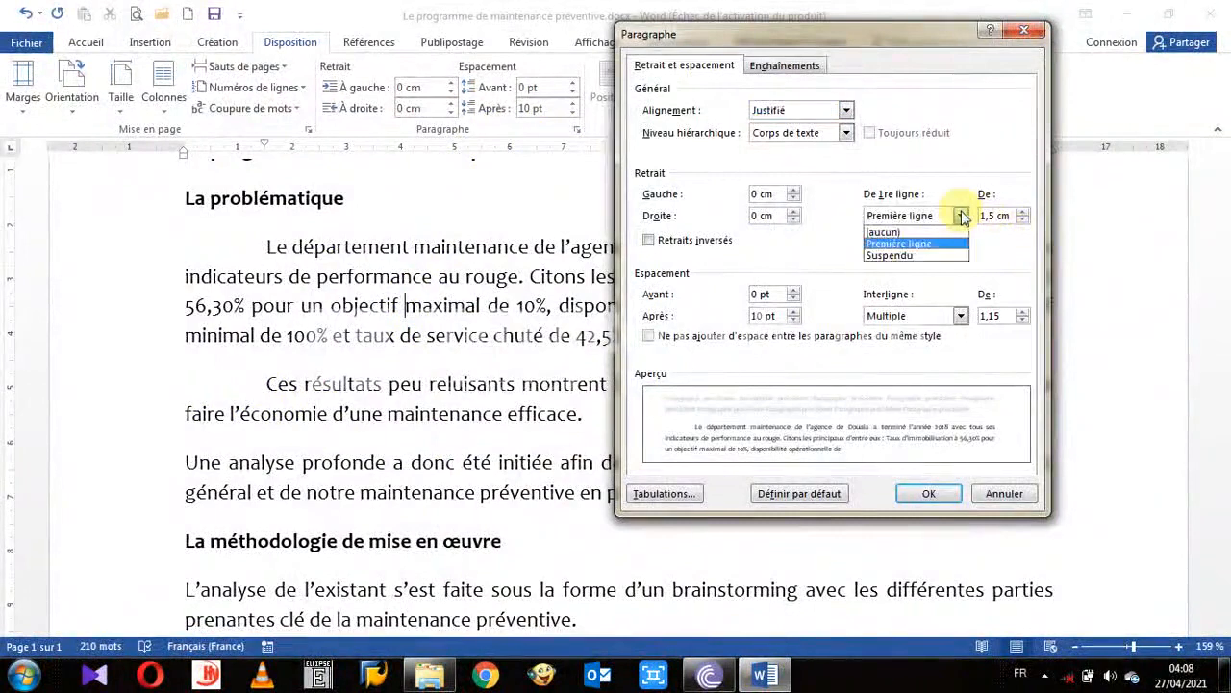
{"action": "left_click", "coordinate": [938, 228]}
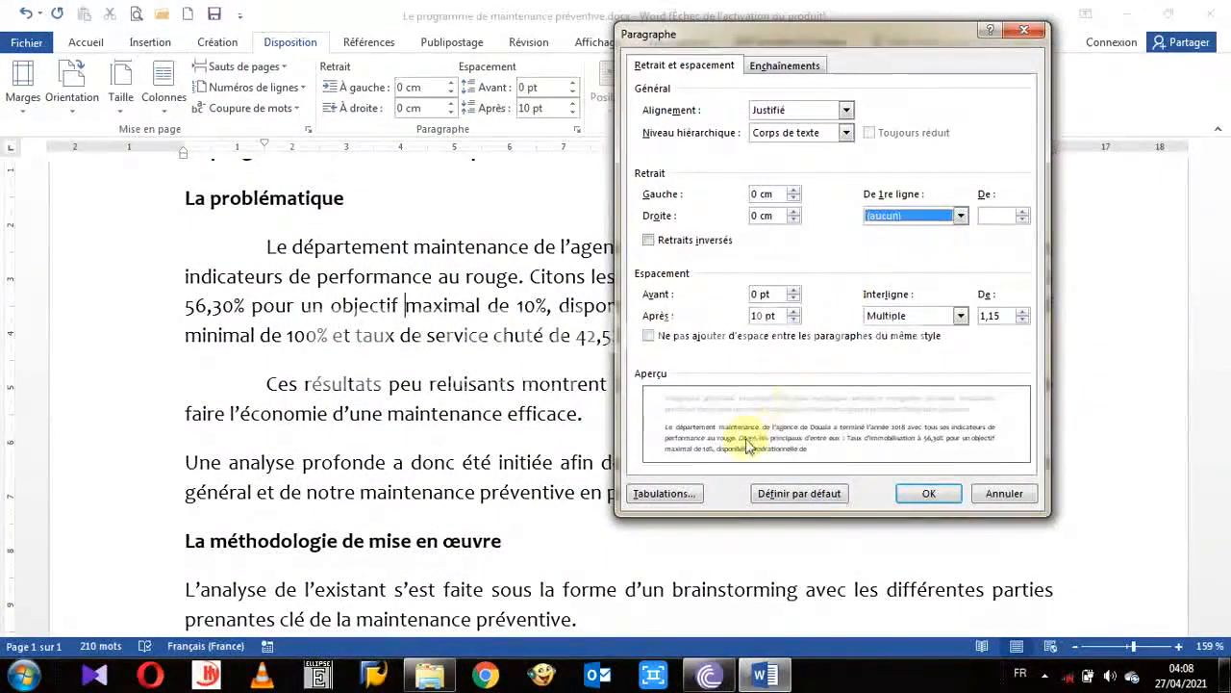
{"action": "left_click", "coordinate": [960, 217]}
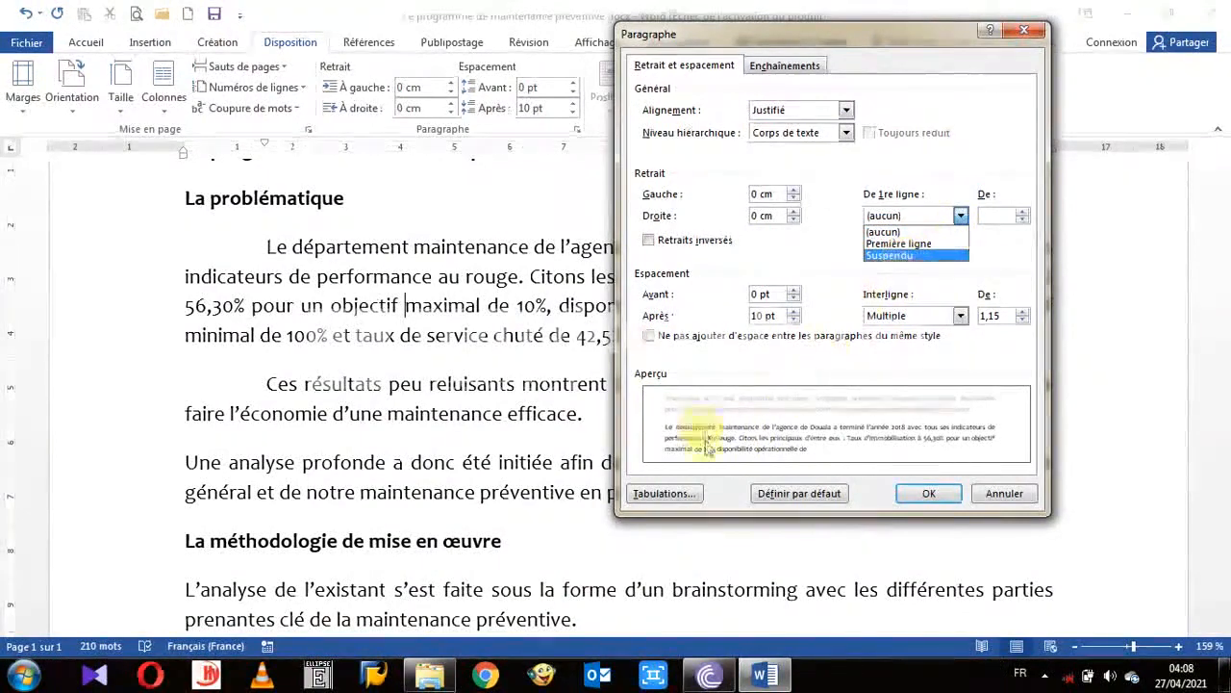
{"action": "left_click", "coordinate": [891, 256]}
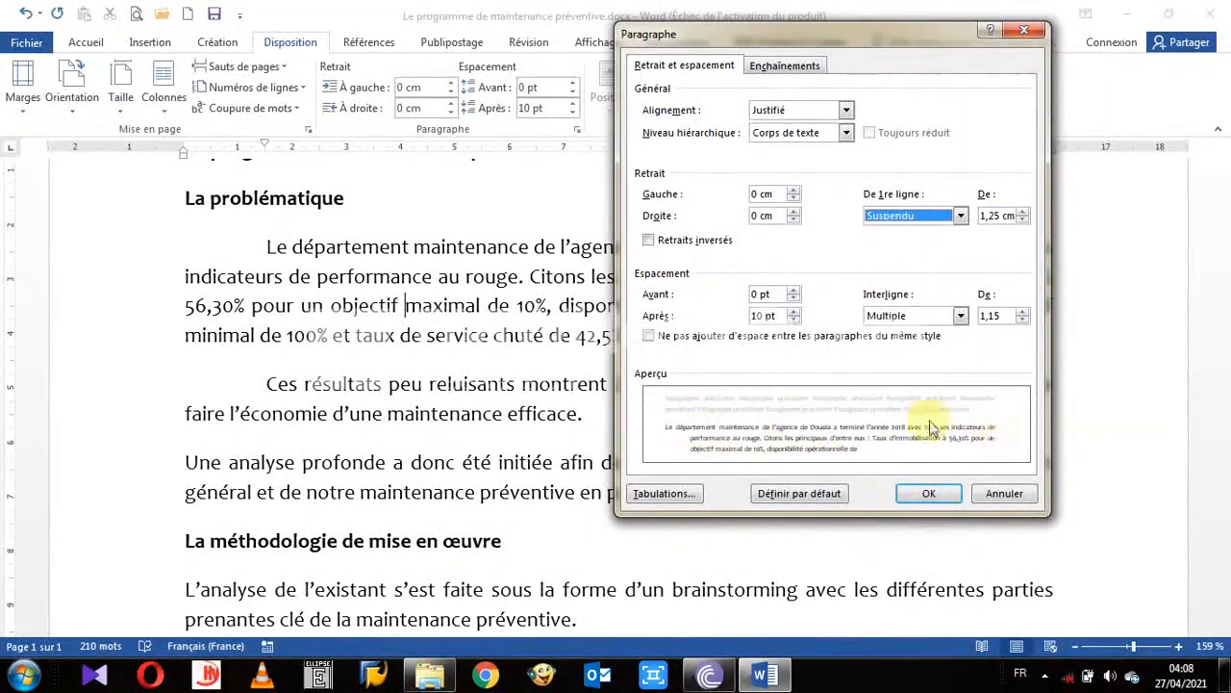
{"action": "left_click", "coordinate": [958, 217]}
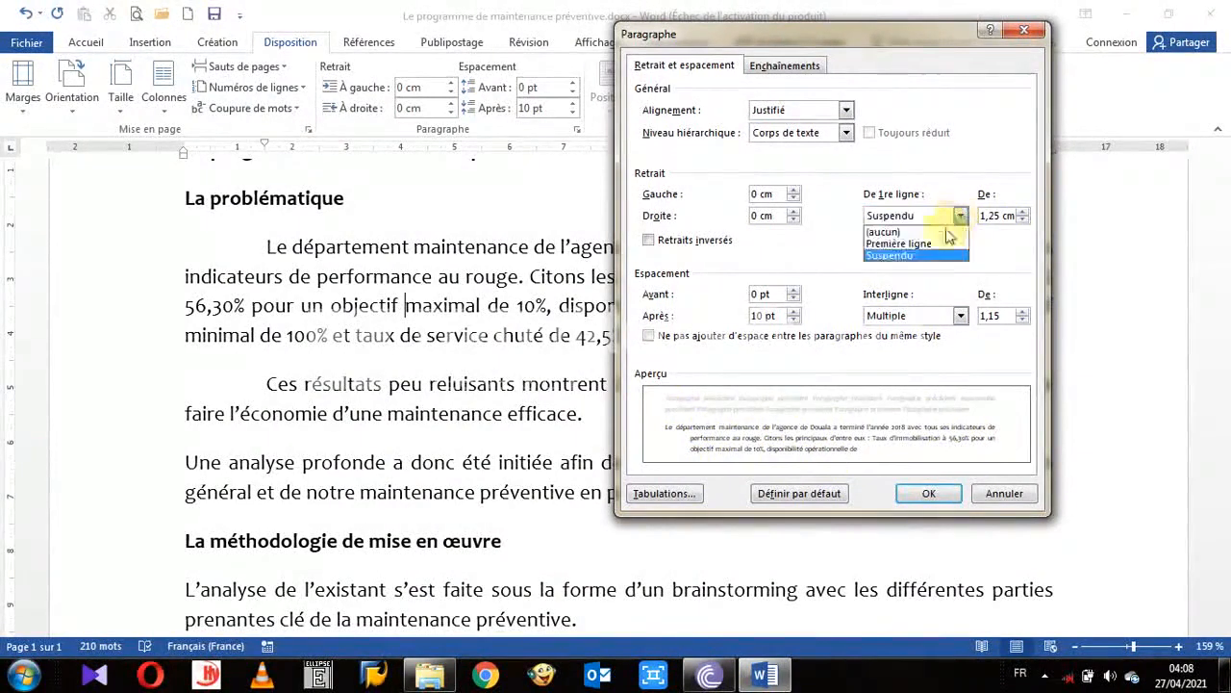
{"action": "left_click", "coordinate": [928, 240]}
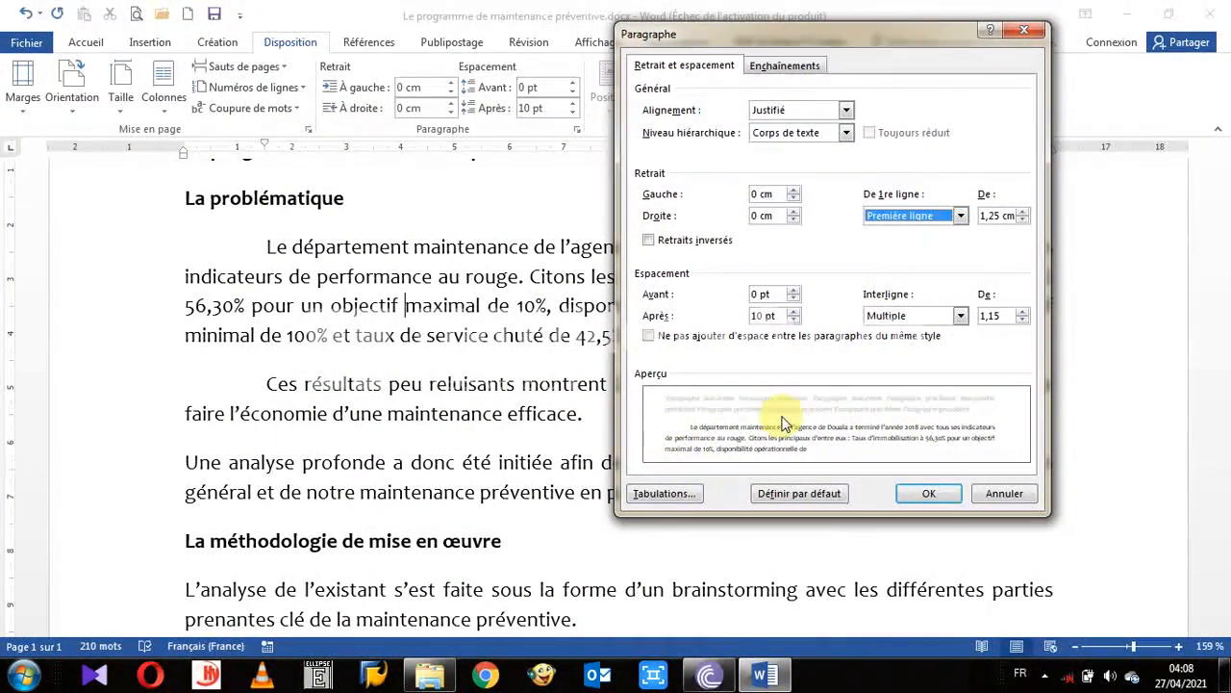
{"action": "left_click", "coordinate": [962, 216]}
{"action": "left_click", "coordinate": [904, 258]}
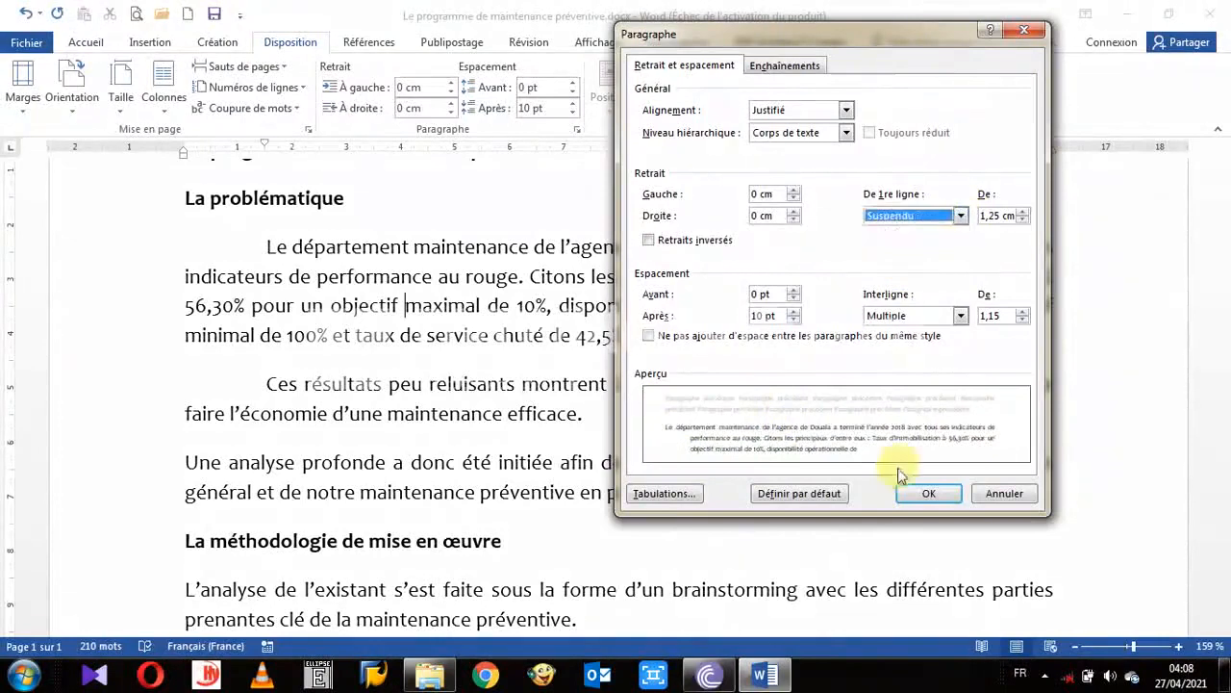
{"action": "left_click", "coordinate": [926, 494]}
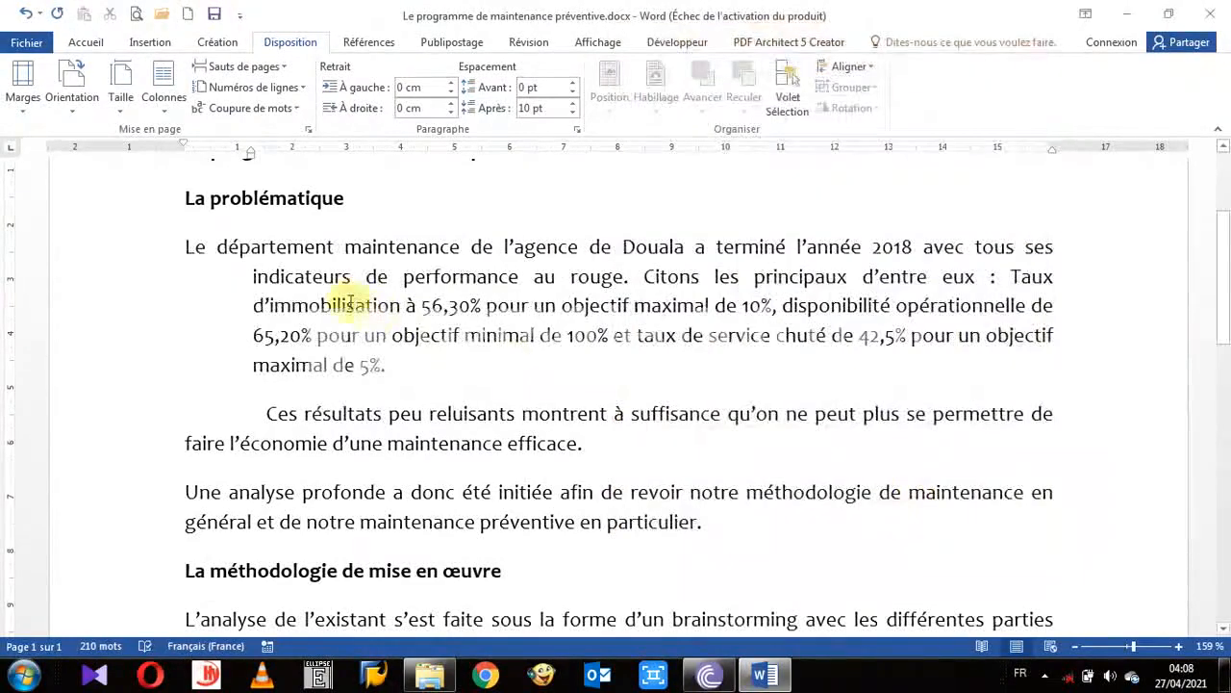
- Highlight the first paragraph's opening line, highlight its remaining indented lines, and clear the selection
{"action": "left_click", "coordinate": [161, 258]}
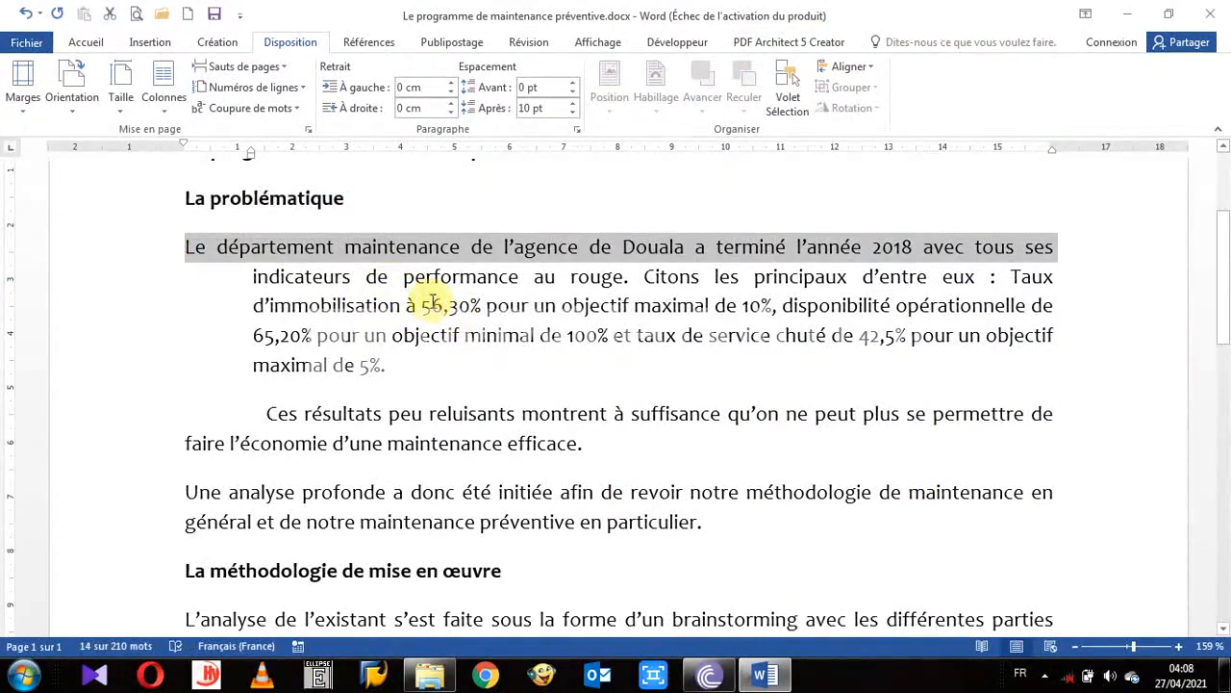
{"action": "left_click_drag", "start_coordinate": [151, 283], "coordinate": [169, 367]}
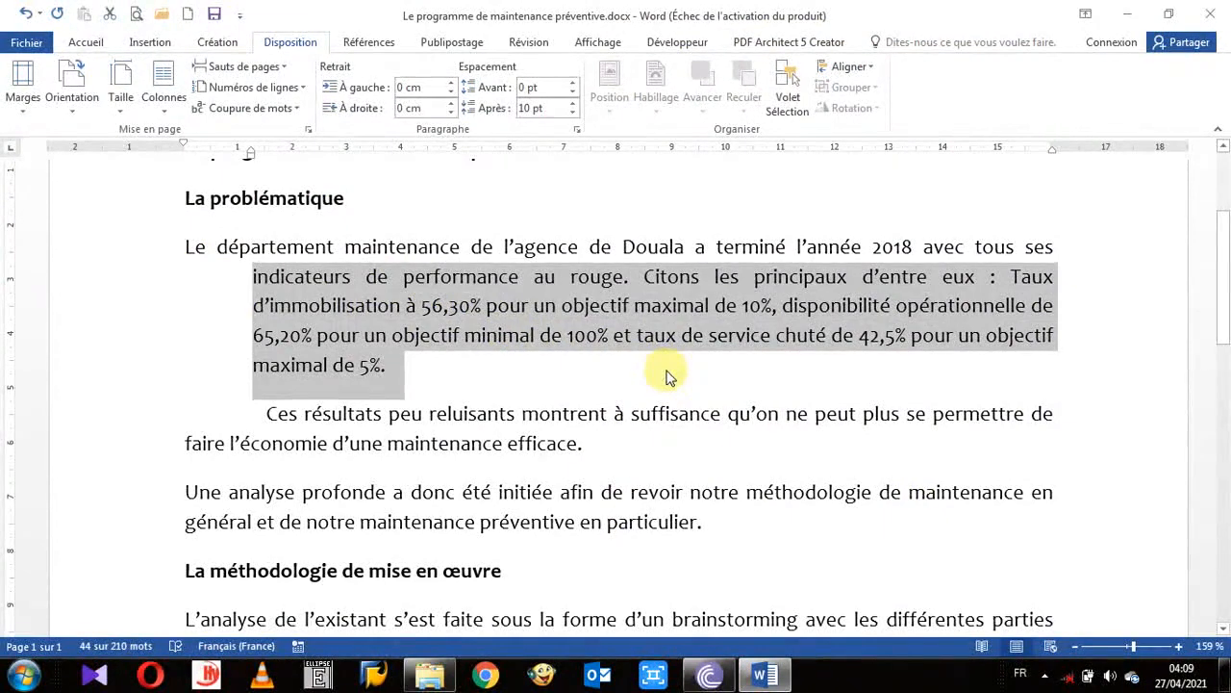
{"action": "left_click", "coordinate": [582, 272]}
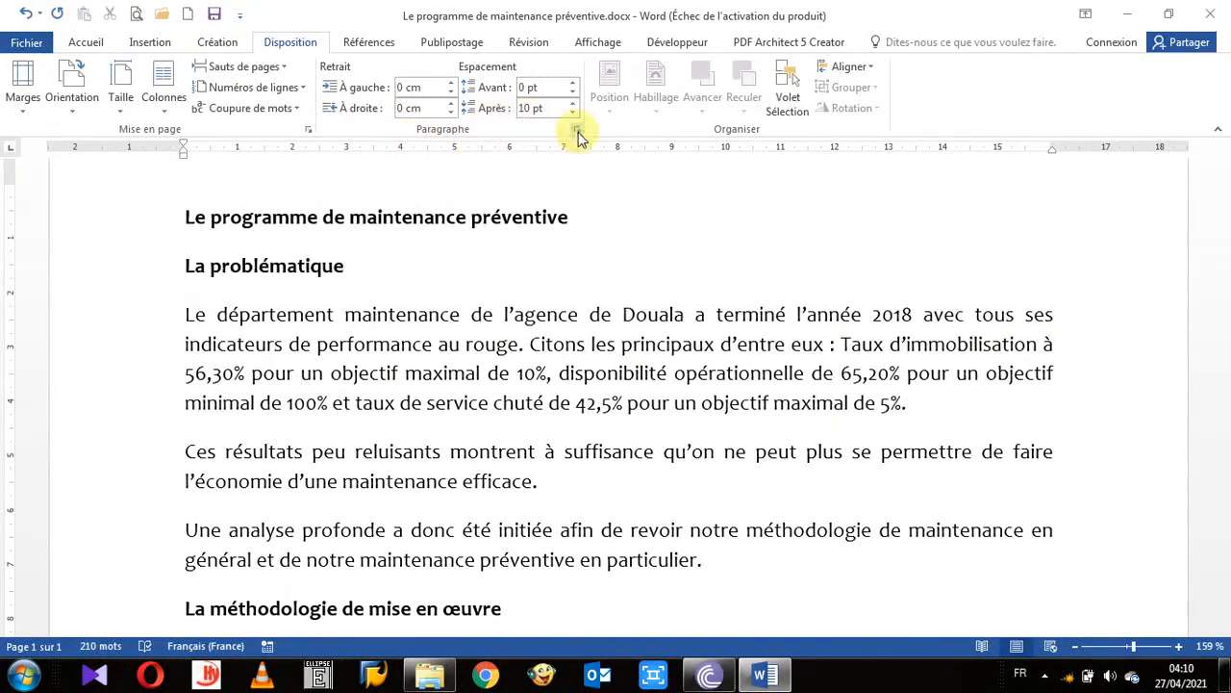
- Review the detailed Paragraph settings of the first paragraph and close them without changes
{"action": "left_click", "coordinate": [576, 131]}
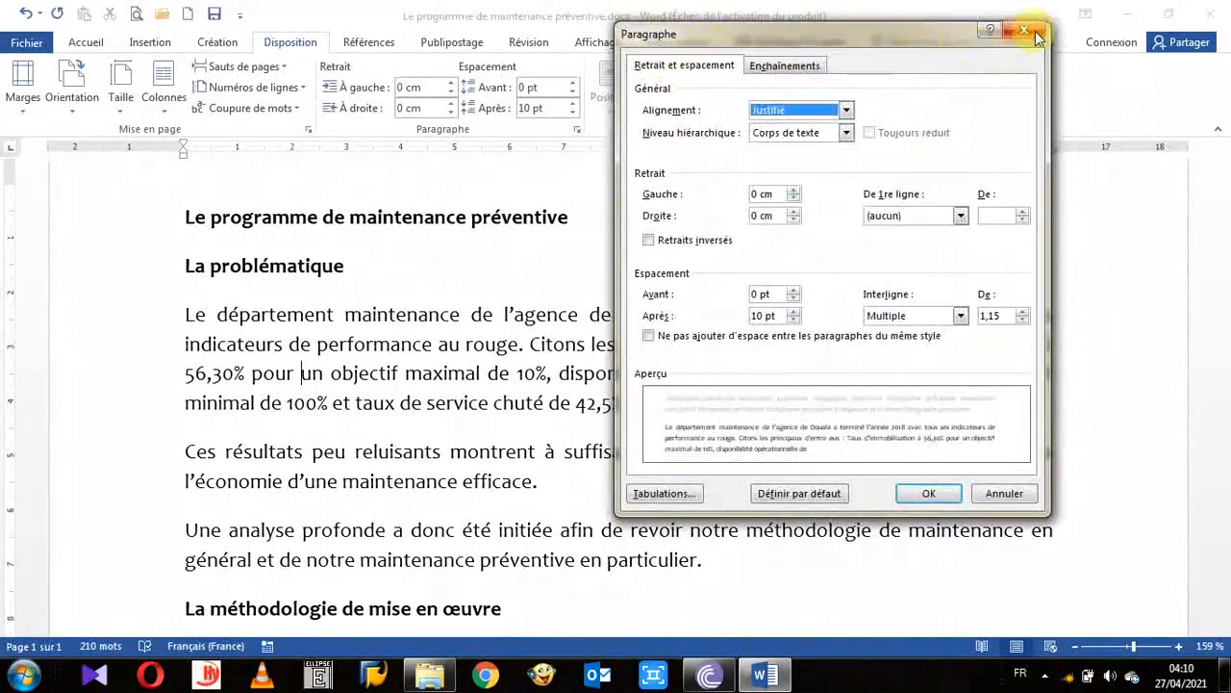
{"action": "left_click", "coordinate": [1035, 34]}
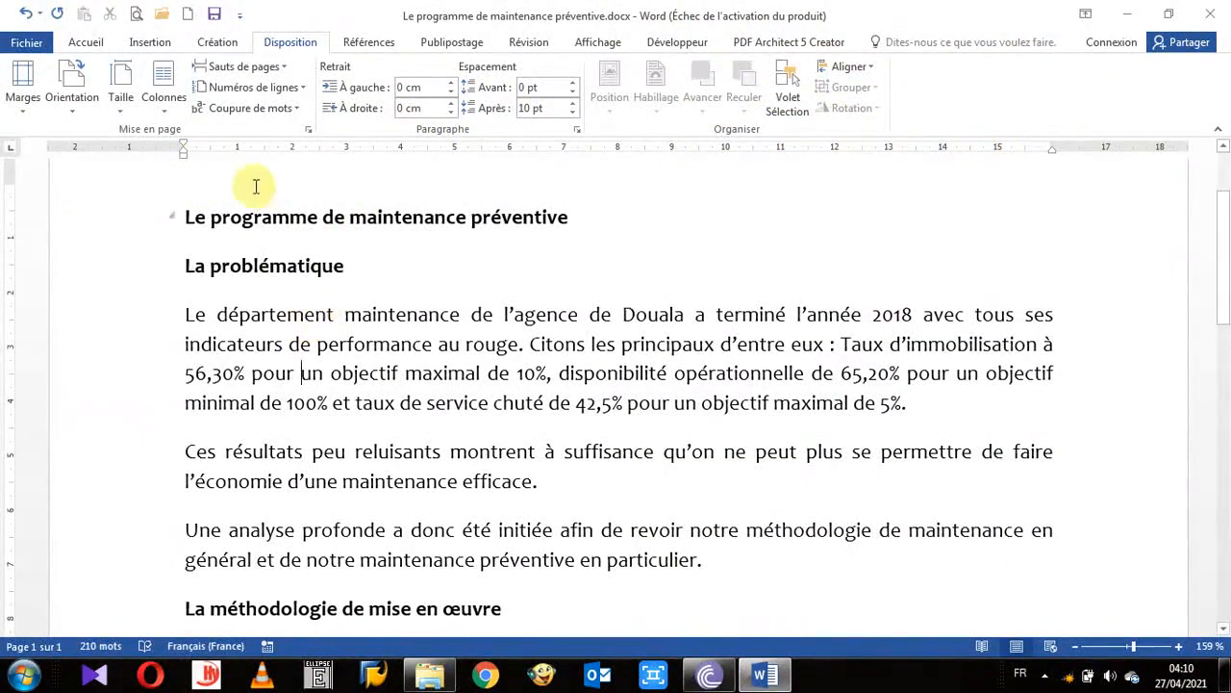
- Hide the document's ruler and show it again
{"action": "left_click", "coordinate": [591, 44]}
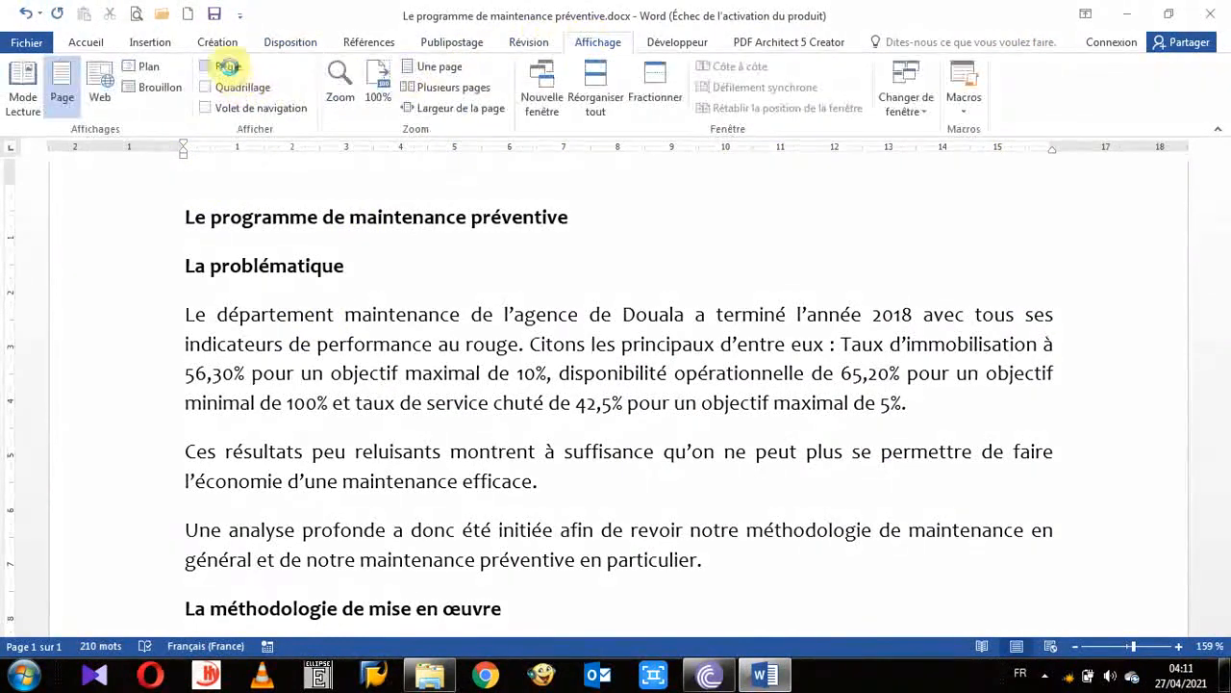
{"action": "left_click", "coordinate": [227, 66]}
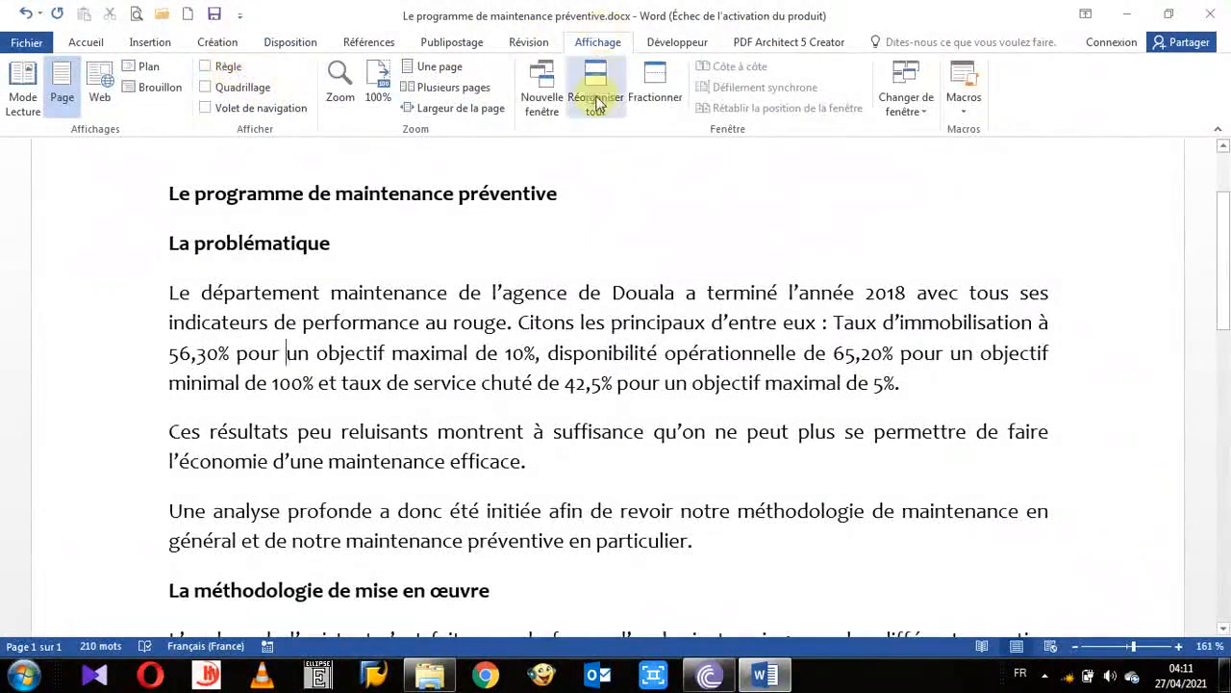
{"action": "left_click", "coordinate": [229, 66]}
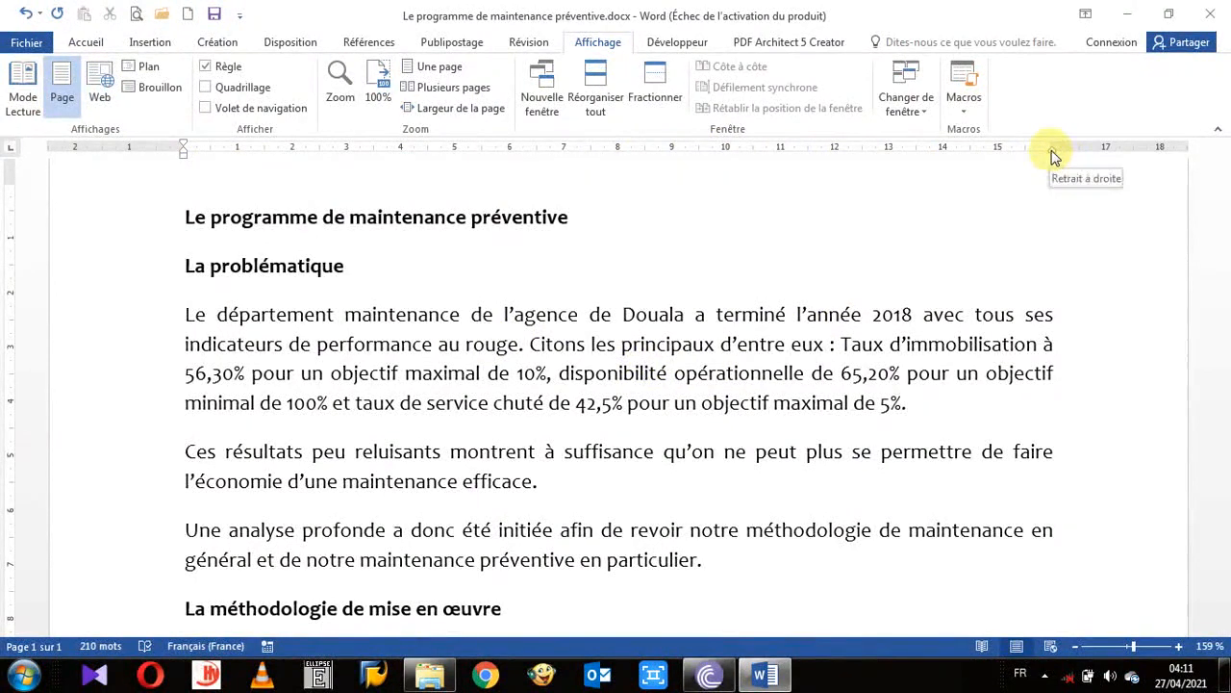
- Use the ruler to move the first paragraph's right indent to 14 cm, past the right margin, and back inside to 0,75 cm from the margin
{"action": "left_click_drag", "start_coordinate": [1054, 157], "coordinate": [945, 170]}
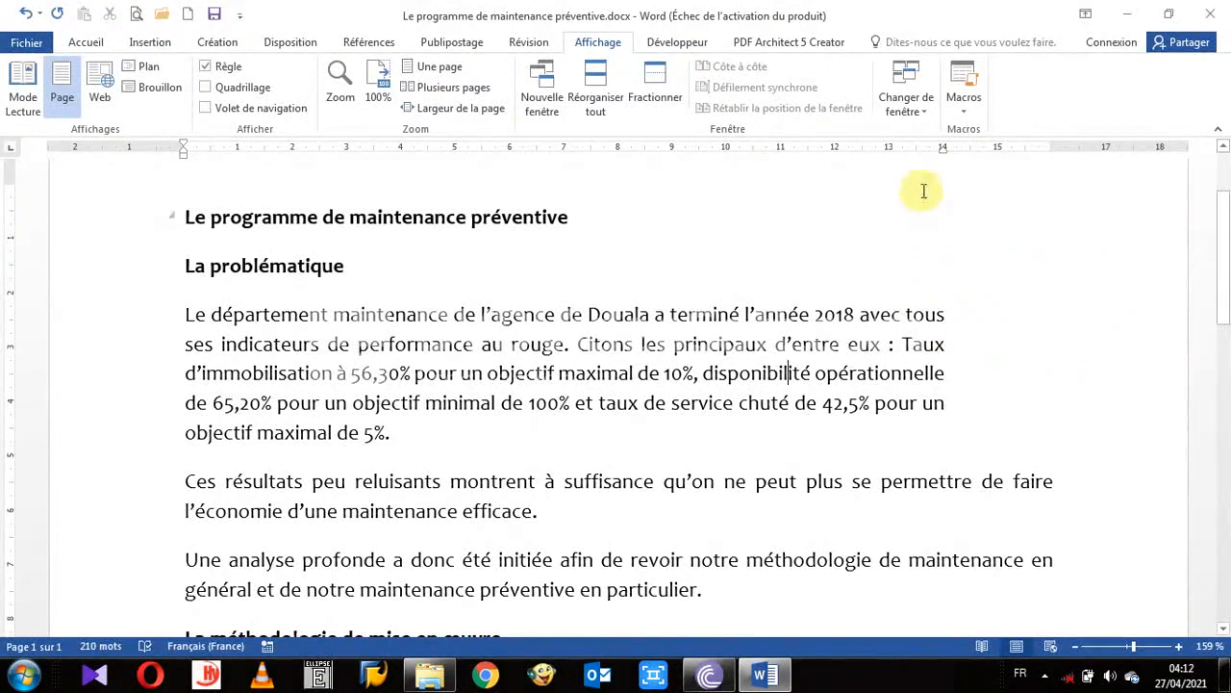
{"action": "left_click_drag", "start_coordinate": [943, 151], "coordinate": [1096, 176]}
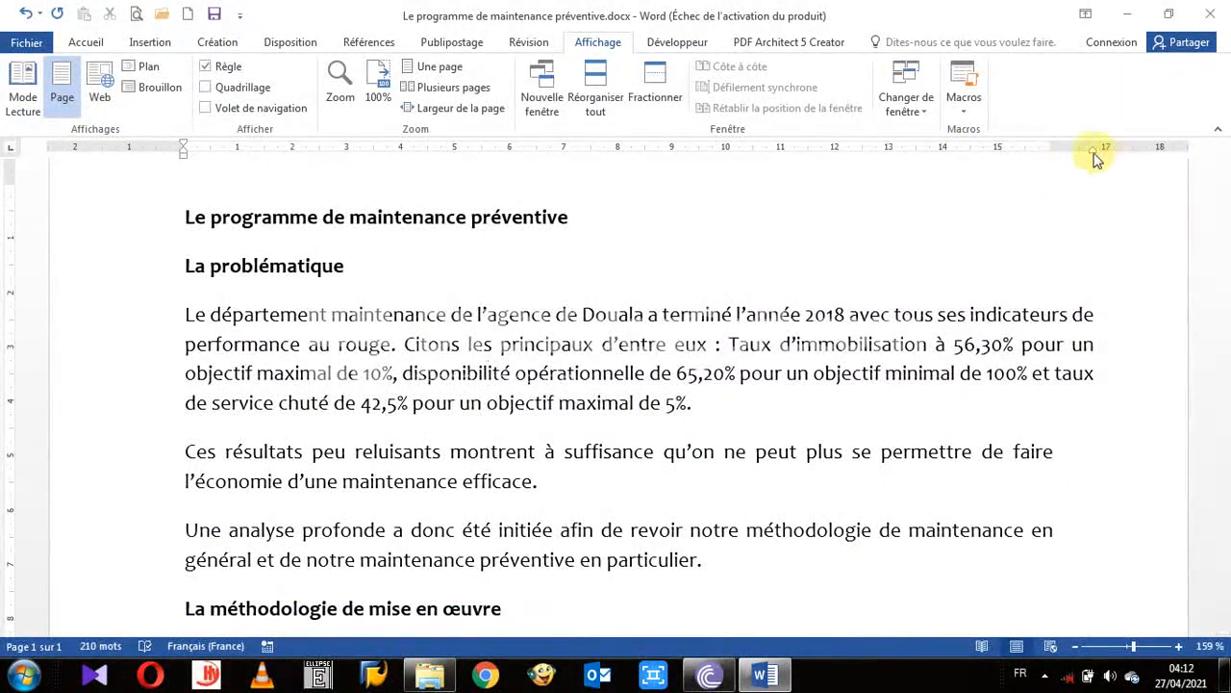
{"action": "left_click_drag", "start_coordinate": [1097, 159], "coordinate": [1009, 160]}
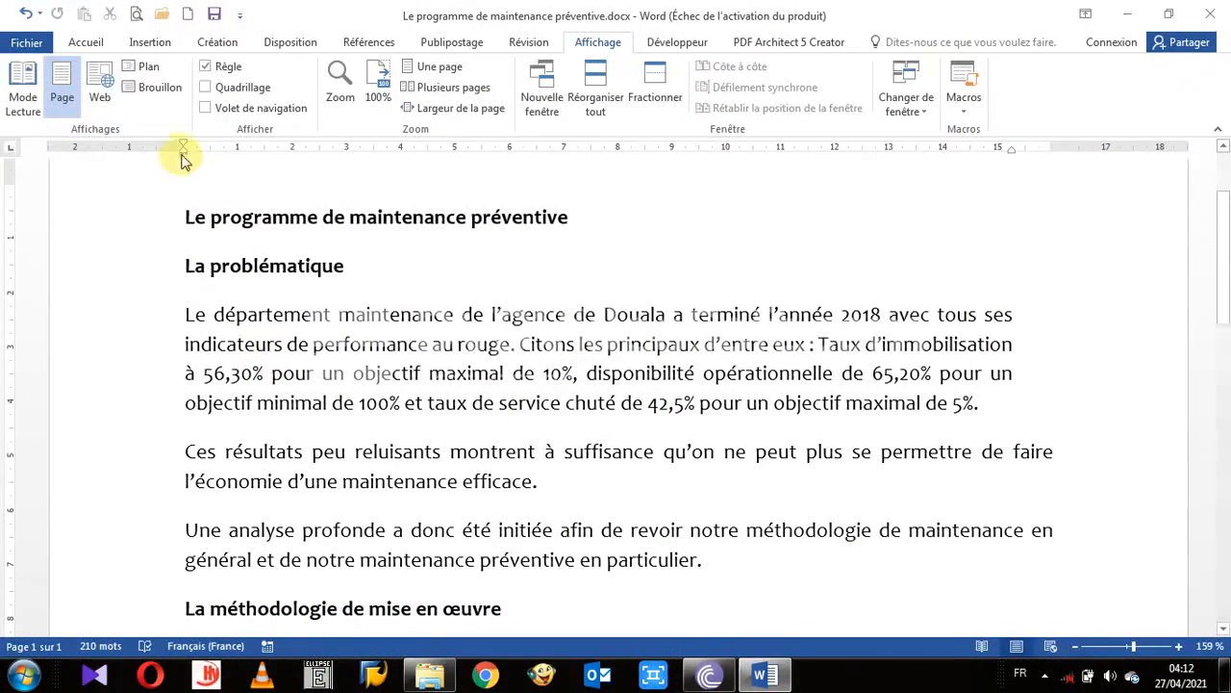
- Use the ruler to set the first paragraph's left indent to about 0,75 cm and its first-line marker to 3 cm
{"action": "mouse_move", "coordinate": [183, 154]}
{"action": "left_mouse_down"}
{"action": "mouse_move", "coordinate": [352, 190]}
{"action": "mouse_move", "coordinate": [187, 173]}
{"action": "mouse_move", "coordinate": [143, 182]}
{"action": "mouse_move", "coordinate": [232, 177]}
{"action": "left_mouse_up"}
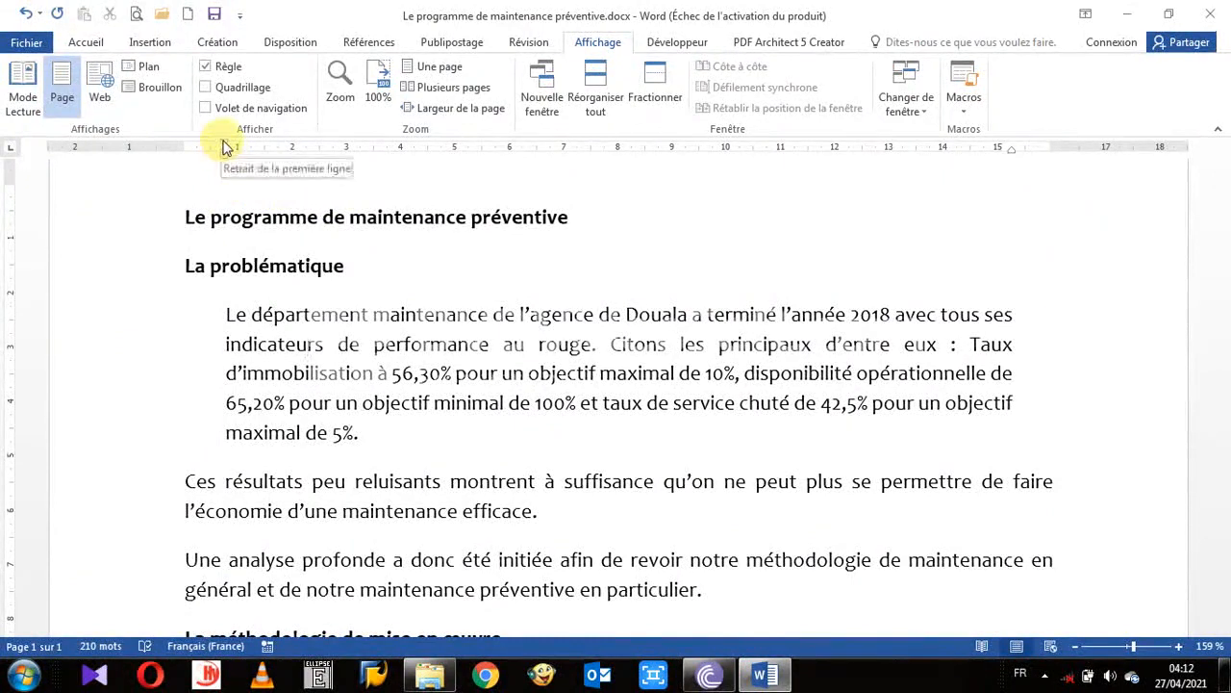
{"action": "left_click_drag", "start_coordinate": [226, 144], "coordinate": [235, 149]}
{"action": "left_click_drag", "start_coordinate": [247, 147], "coordinate": [347, 156]}
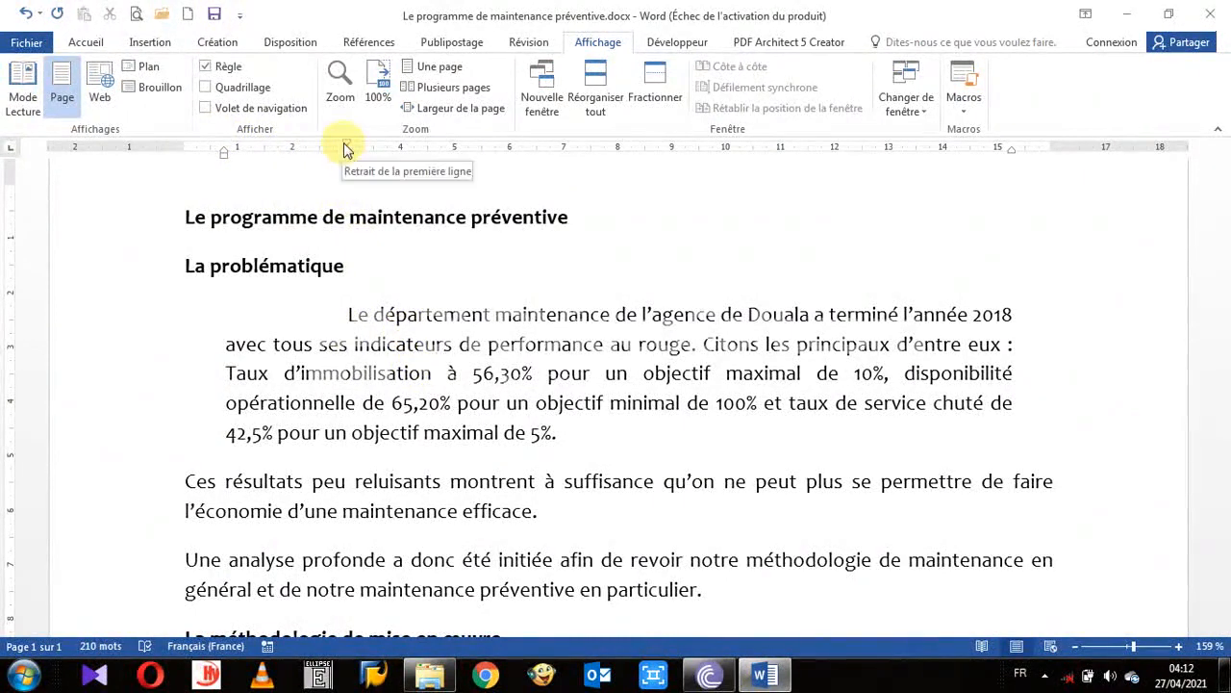
- Give the first paragraph a hanging indent on the ruler, with the first line at 0 cm and the other lines at 1,25 cm
{"action": "mouse_move", "coordinate": [344, 141]}
{"action": "left_mouse_down"}
{"action": "mouse_move", "coordinate": [189, 159]}
{"action": "mouse_move", "coordinate": [253, 159]}
{"action": "left_mouse_up"}
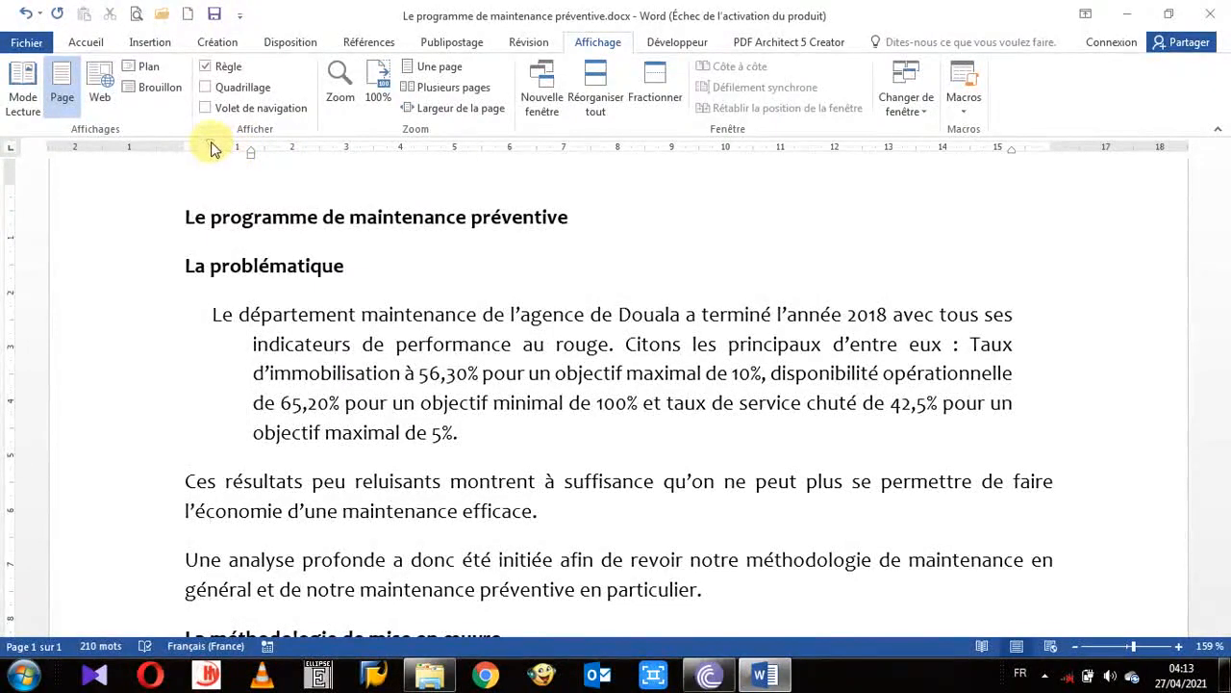
{"action": "left_click_drag", "start_coordinate": [213, 149], "coordinate": [183, 143]}
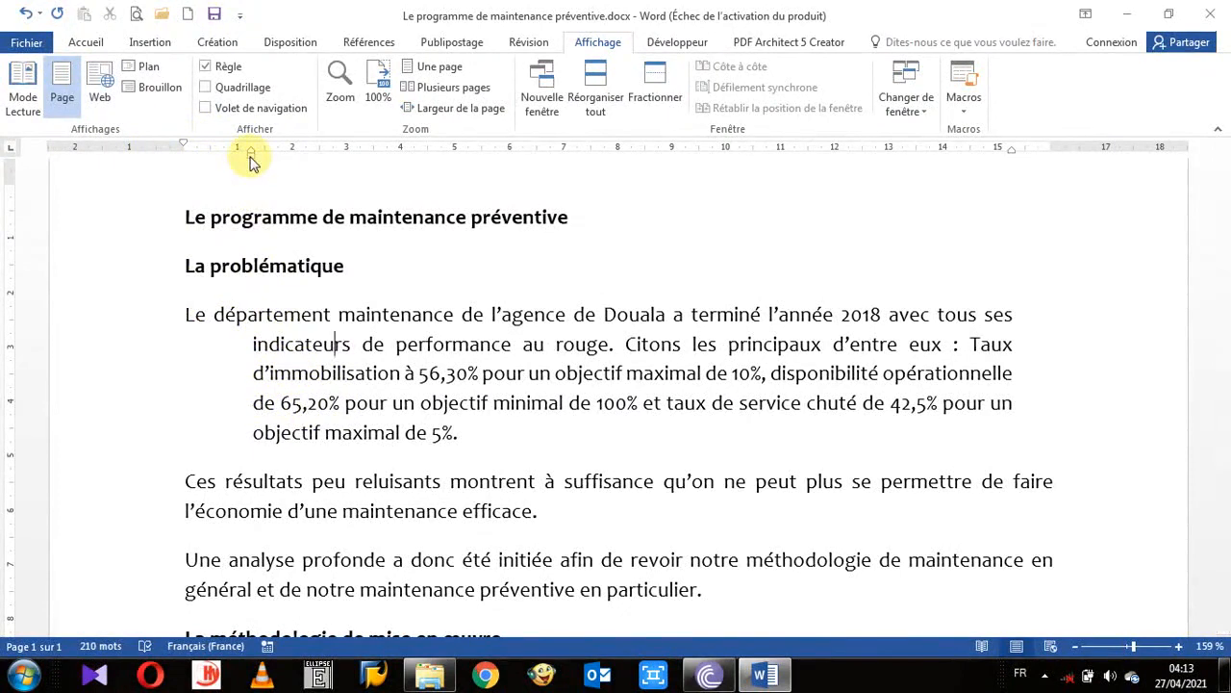
- Shift the first paragraph's whole left indent on the ruler to the 3 cm mark and return it to 1,25 cm
{"action": "left_click_drag", "start_coordinate": [257, 161], "coordinate": [347, 170]}
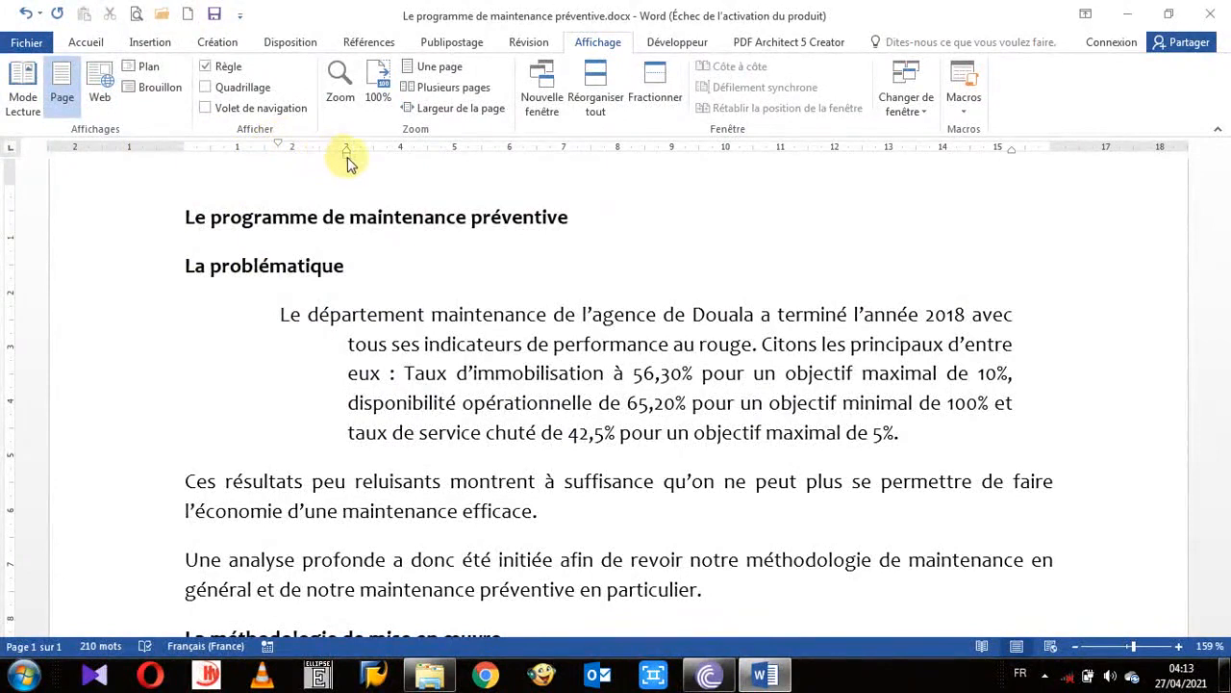
{"action": "left_click_drag", "start_coordinate": [347, 155], "coordinate": [246, 179]}
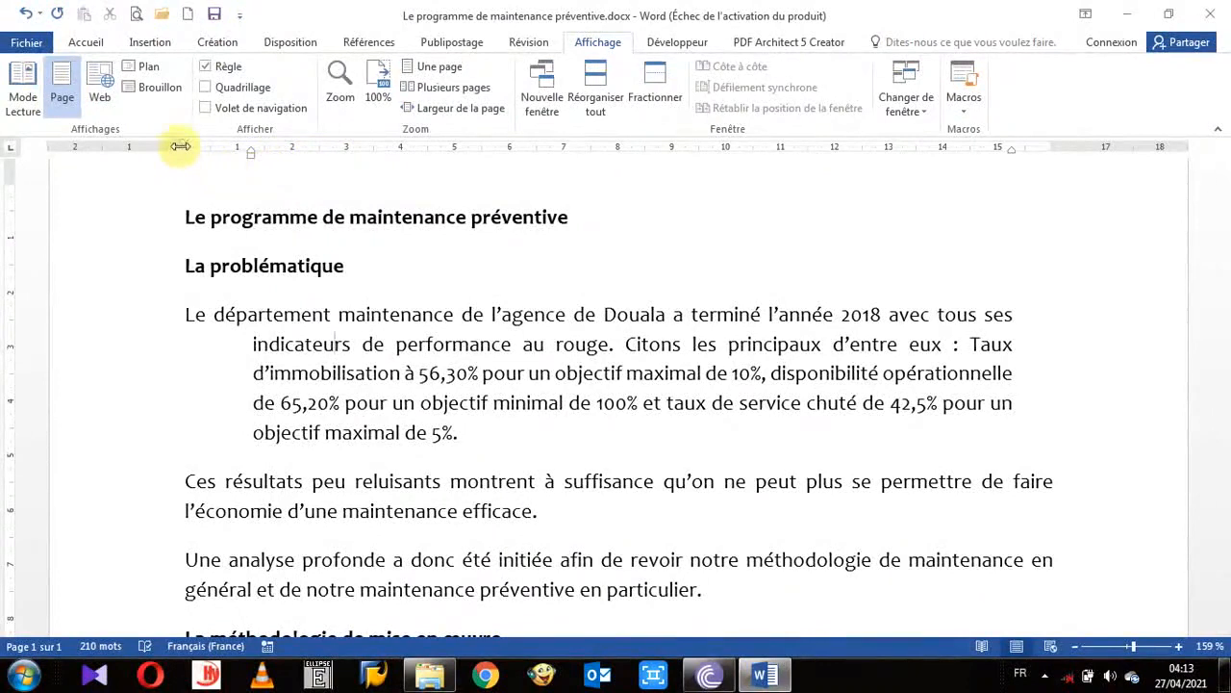
{"action": "mouse_move", "coordinate": [186, 147]}
{"action": "left_mouse_down"}
{"action": "mouse_move", "coordinate": [349, 157]}
{"action": "mouse_move", "coordinate": [187, 163]}
{"action": "left_mouse_up"}
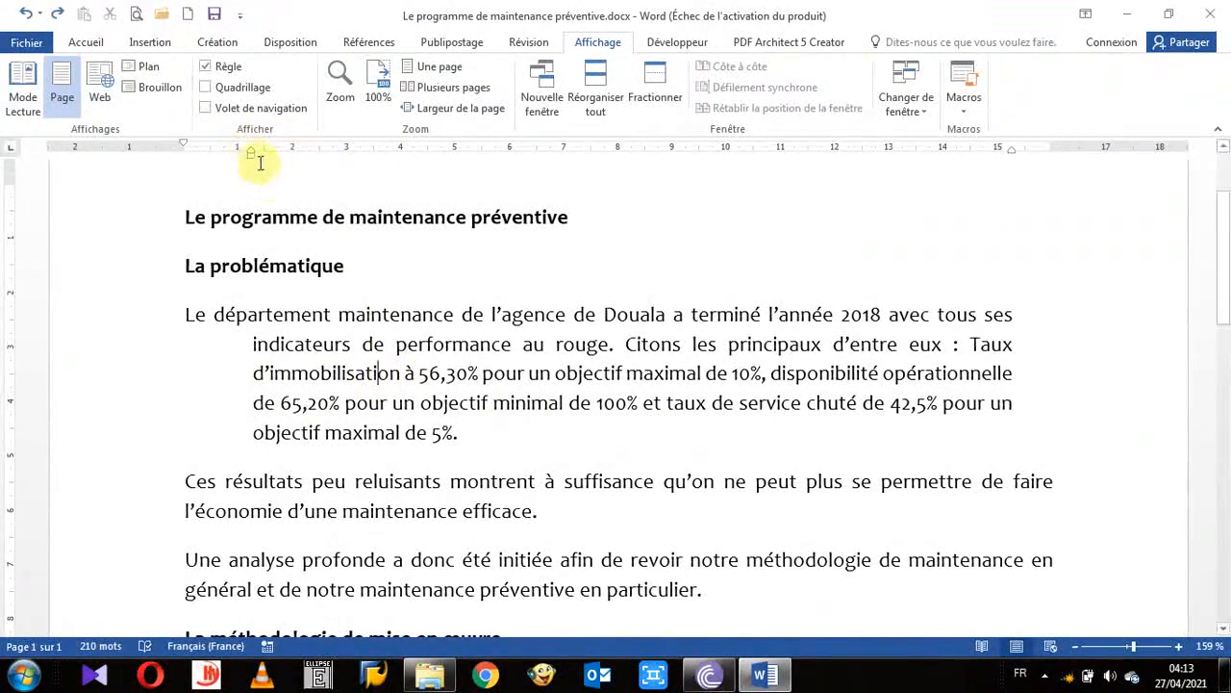
- In the first paragraph's detailed settings, reset the right indent to 0 cm, set the first-line indent to "(aucun)", and apply
{"action": "left_click", "coordinate": [86, 41]}
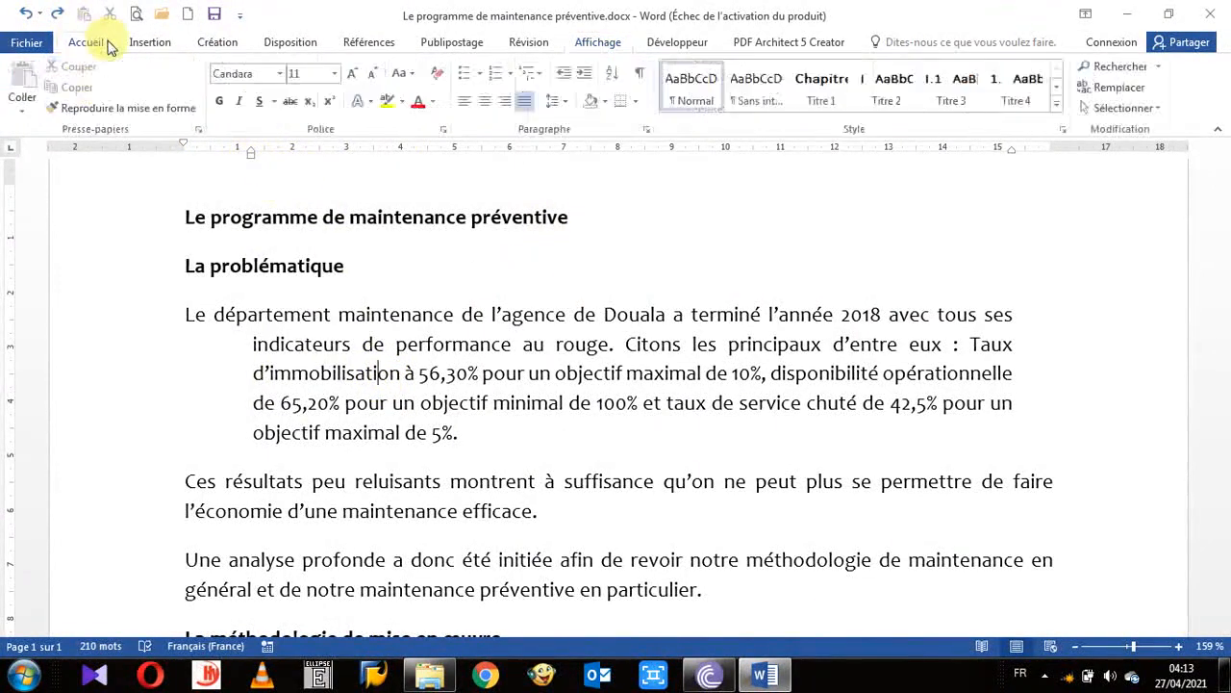
{"action": "left_click", "coordinate": [646, 129]}
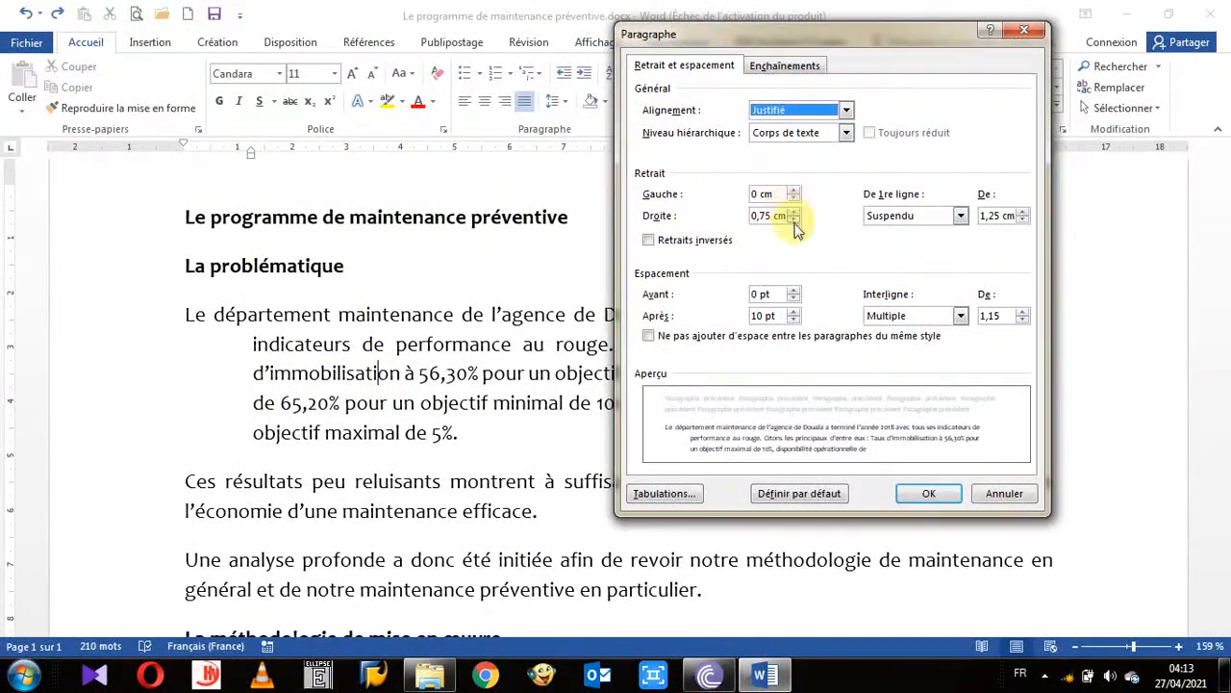
{"action": "left_click", "coordinate": [793, 219]}
{"action": "left_click", "coordinate": [794, 220]}
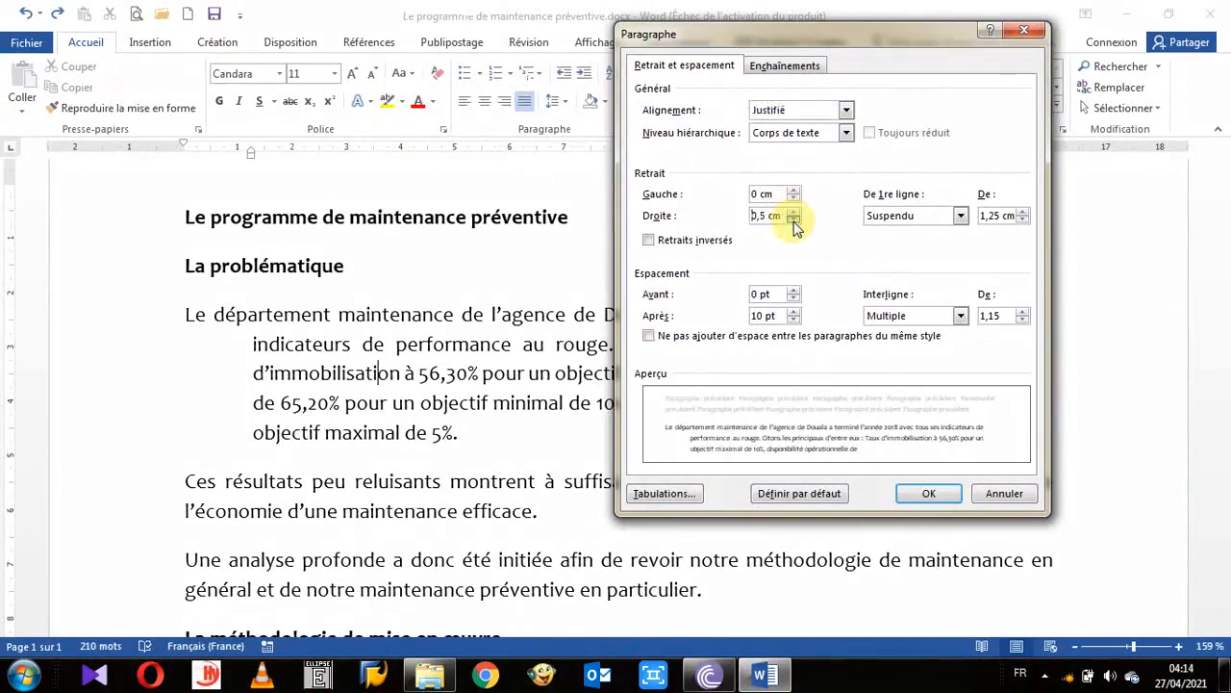
{"action": "left_click", "coordinate": [794, 221]}
{"action": "left_click", "coordinate": [793, 222]}
{"action": "left_click", "coordinate": [794, 221]}
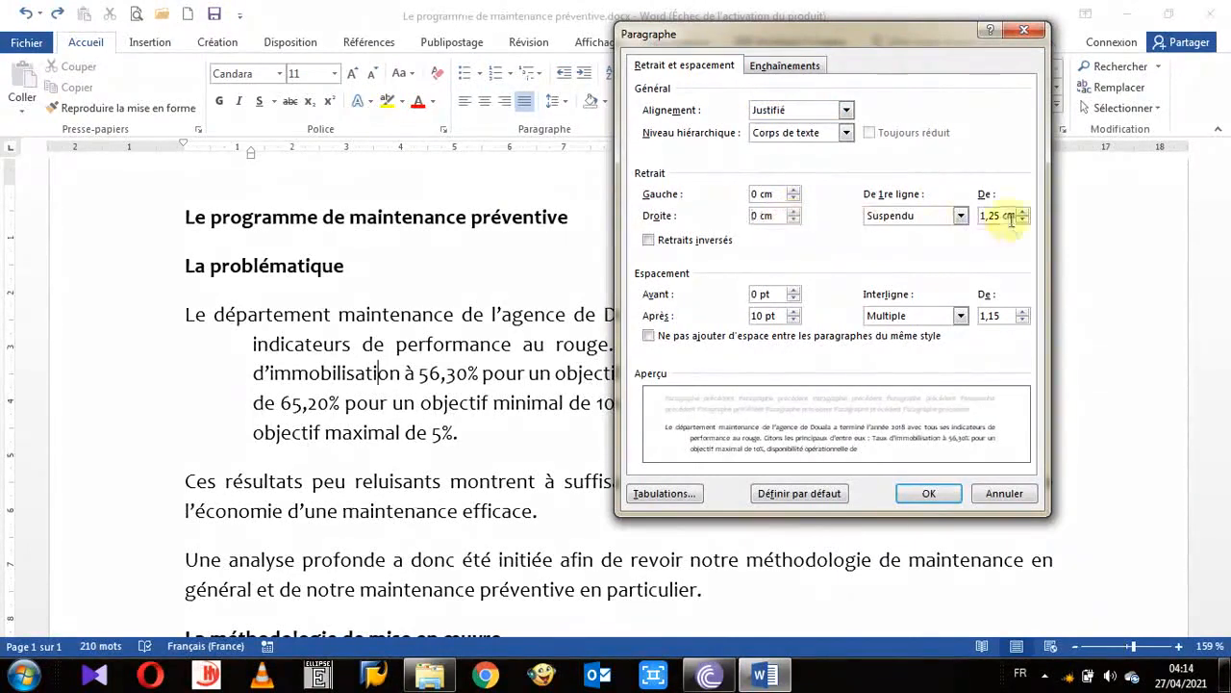
{"action": "left_click", "coordinate": [959, 221]}
{"action": "left_click", "coordinate": [899, 232]}
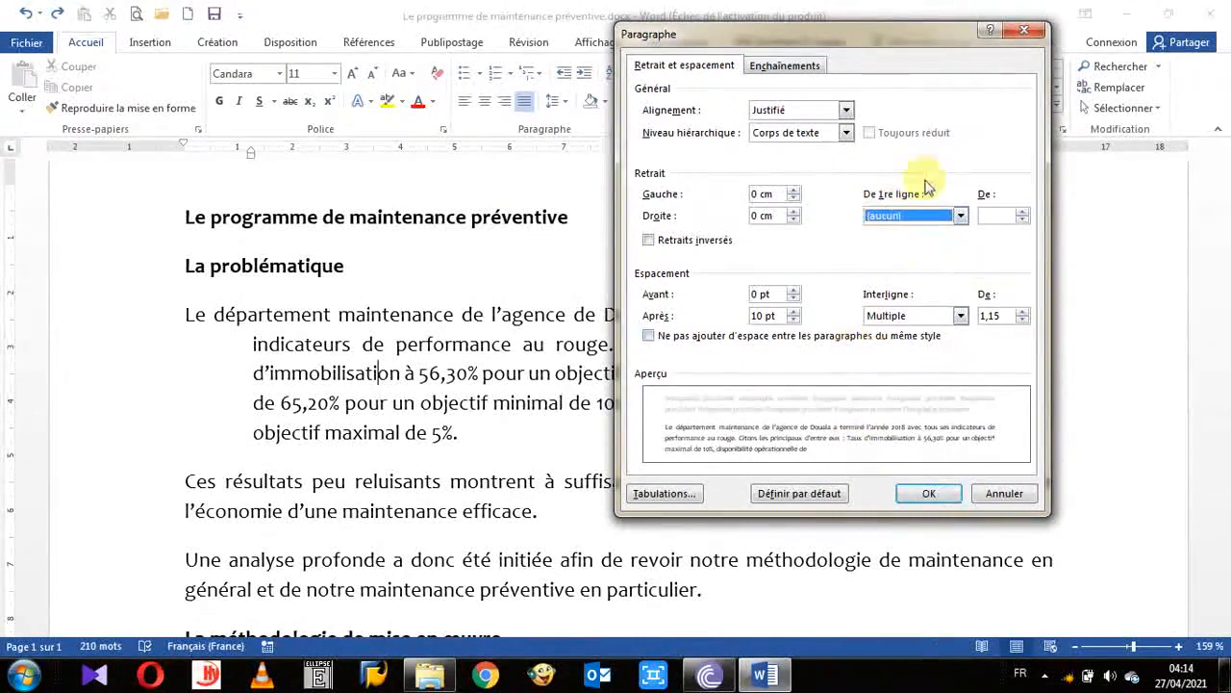
{"action": "left_click", "coordinate": [910, 500]}
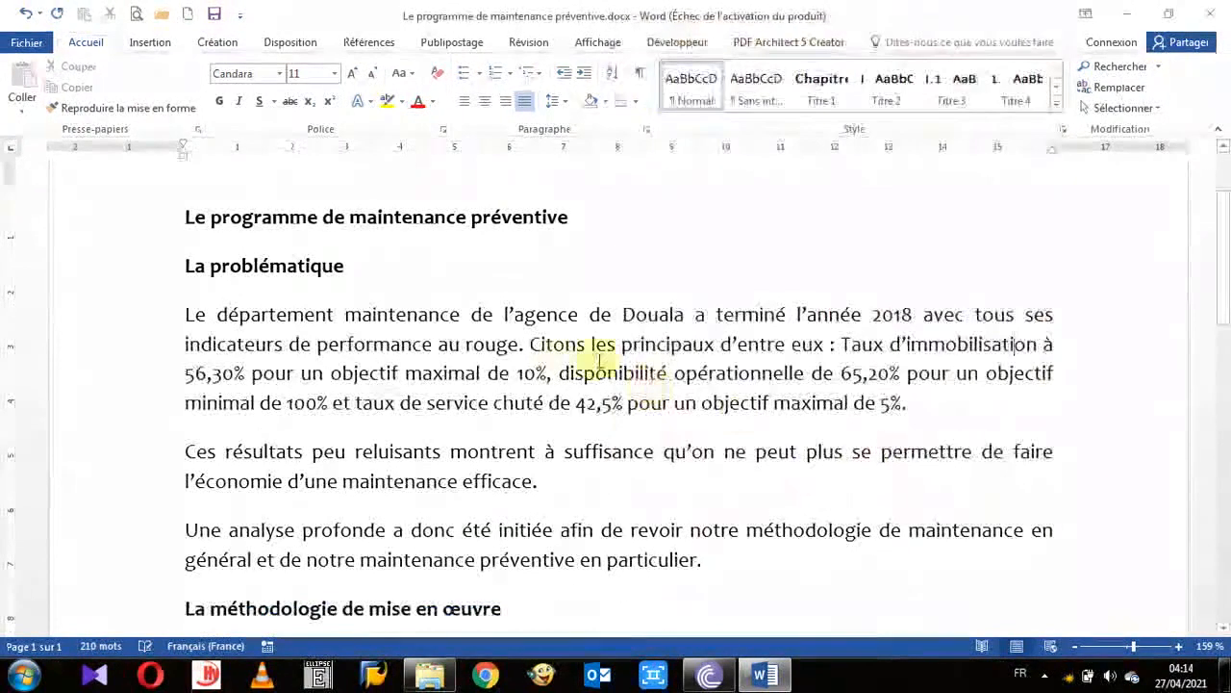